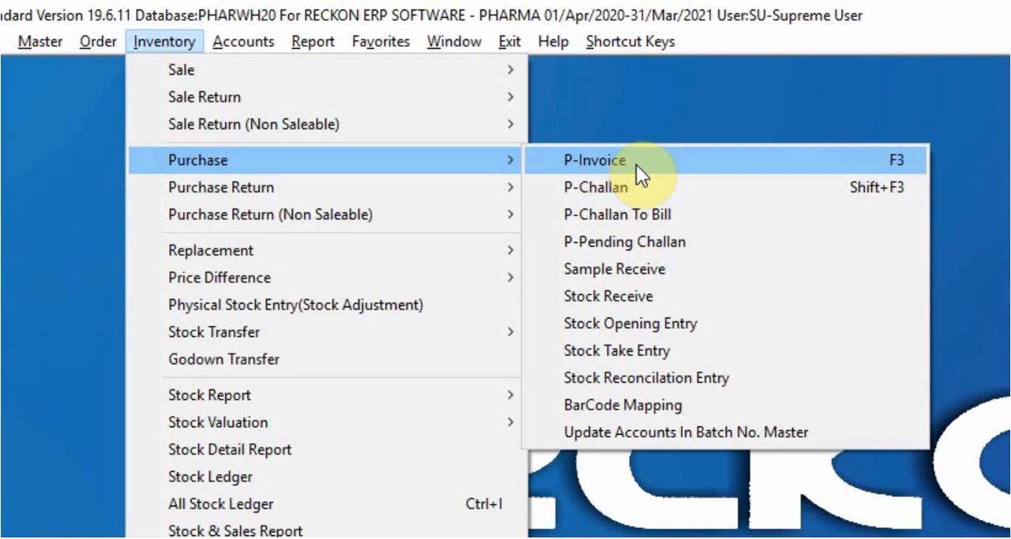
Step: Open a new purchase invoice entry
click(635, 164)
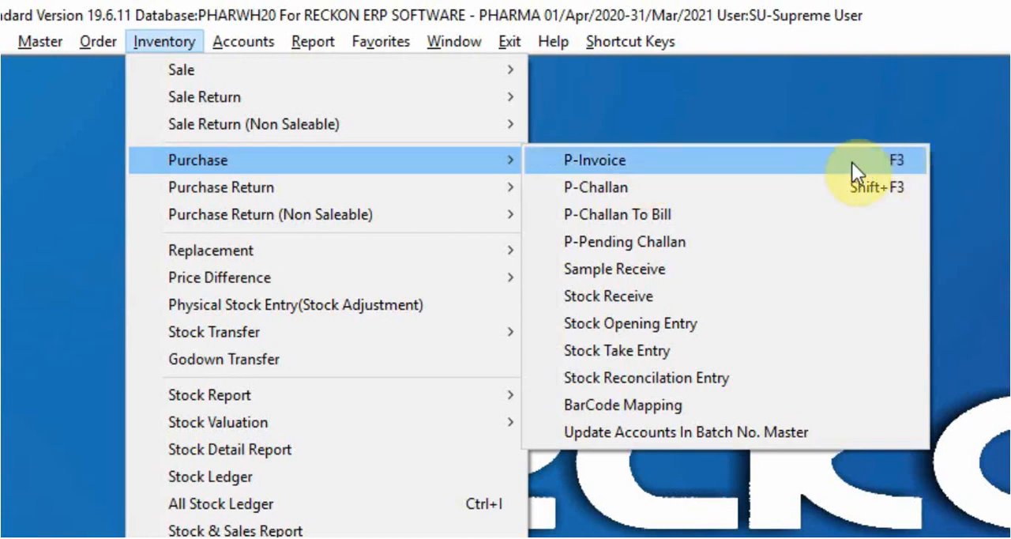
key(Escape)
key(Escape)
key(Escape)
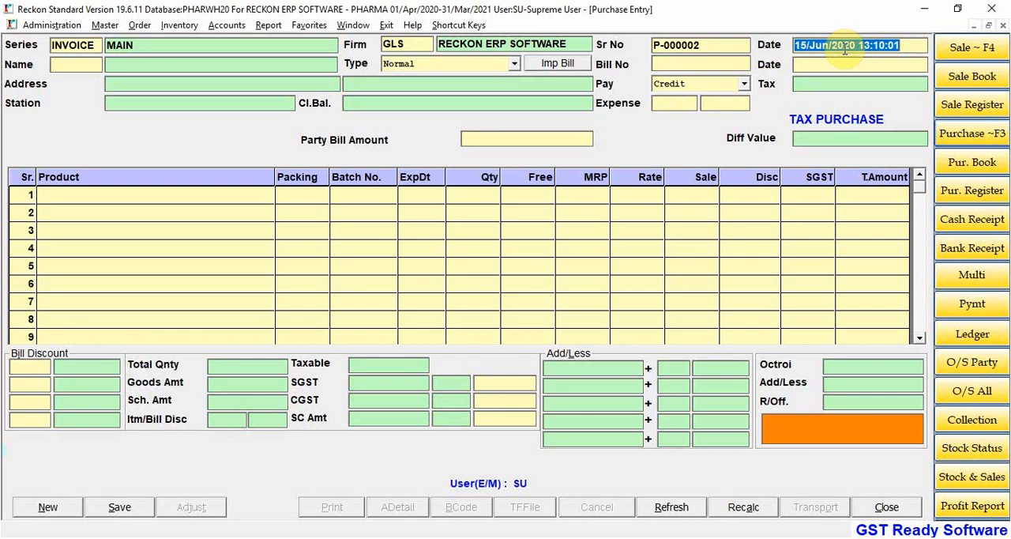
Step: Keep the default entry date and select ALKED BIOTECH as the supplier account
key(Return)
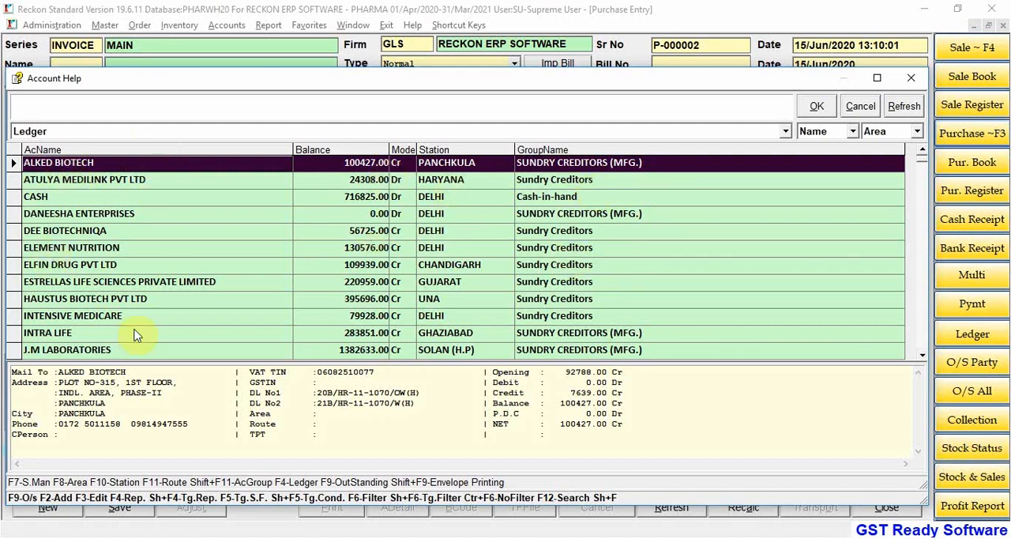
key(Down)
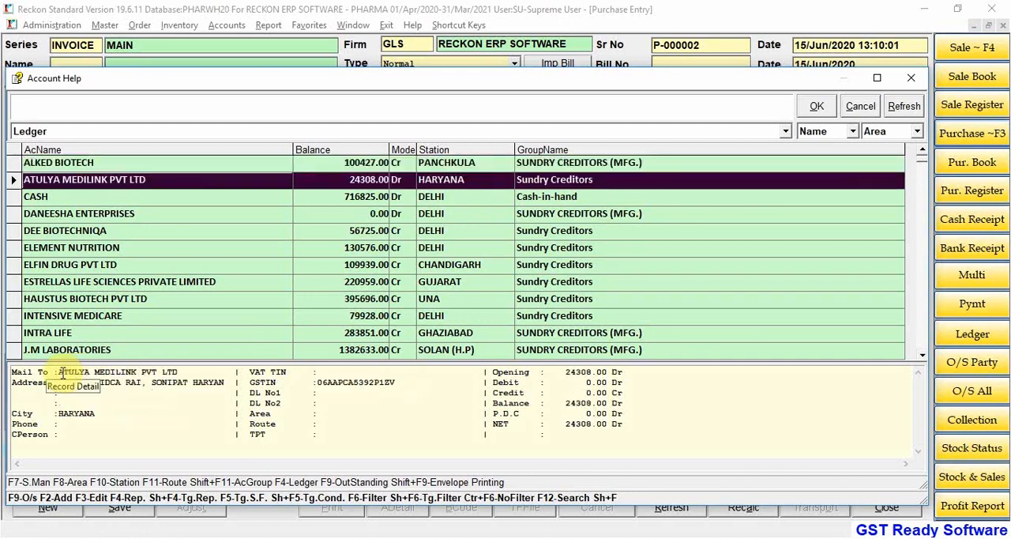
key(Up)
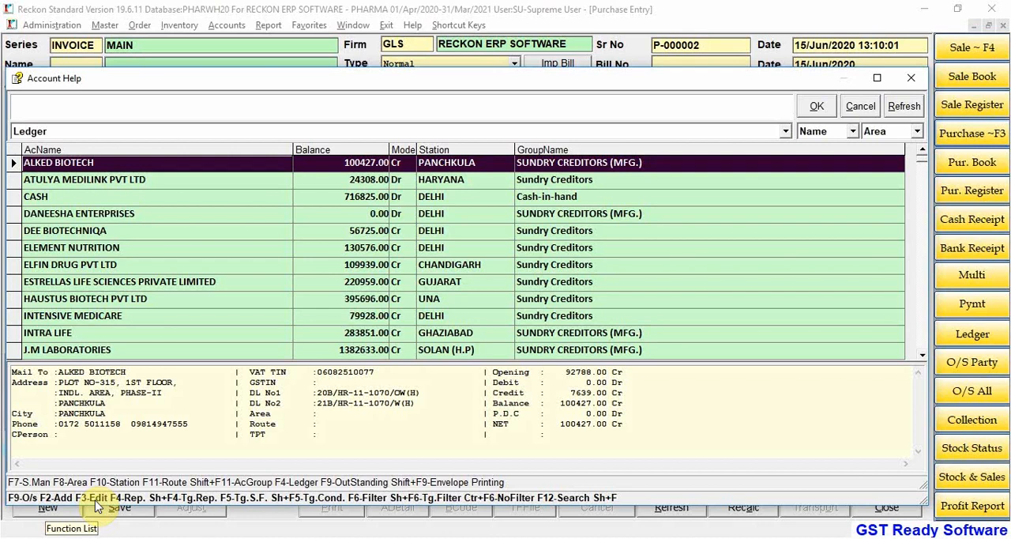
key(Return)
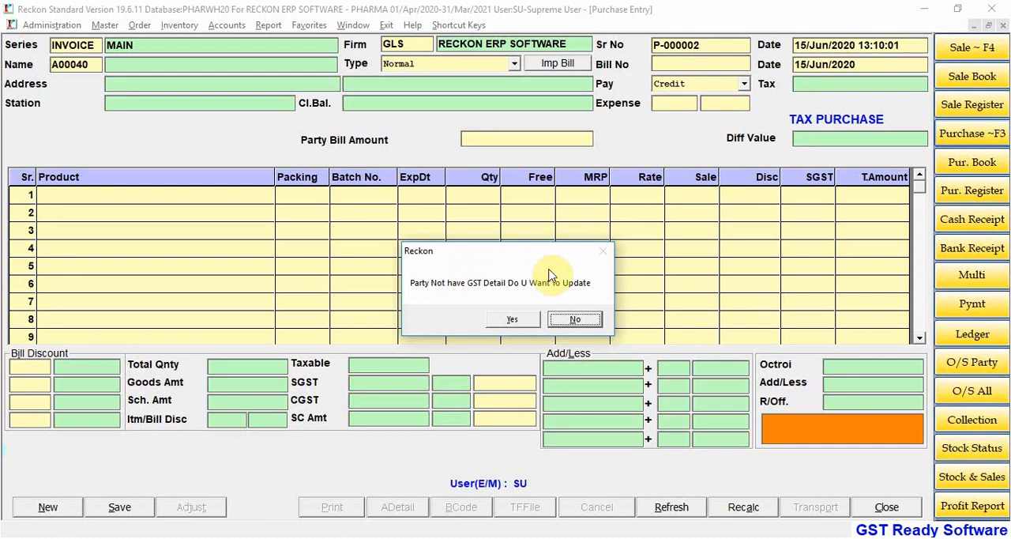
Step: Open the supplier's GST details and close them without entering anything
click(513, 318)
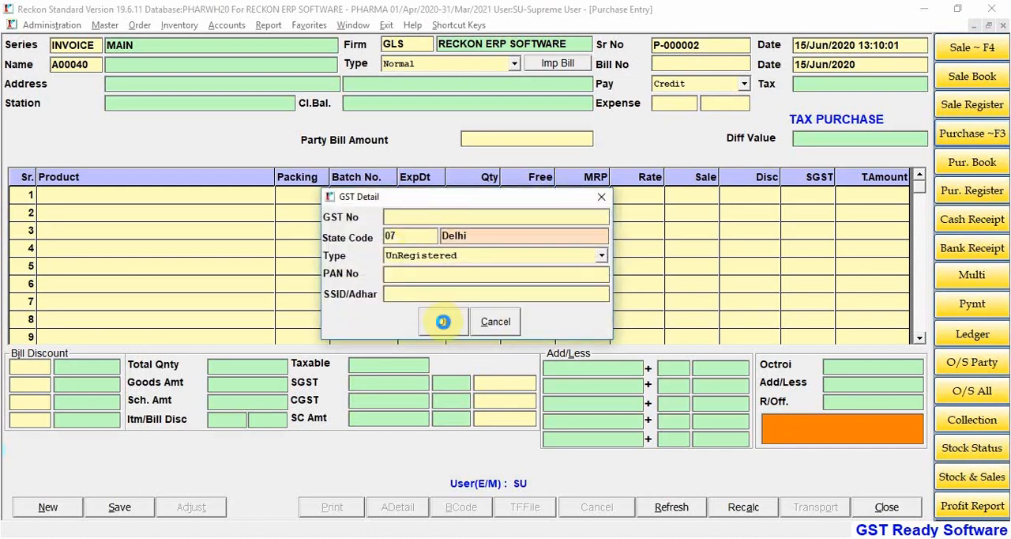
click(443, 320)
click(494, 321)
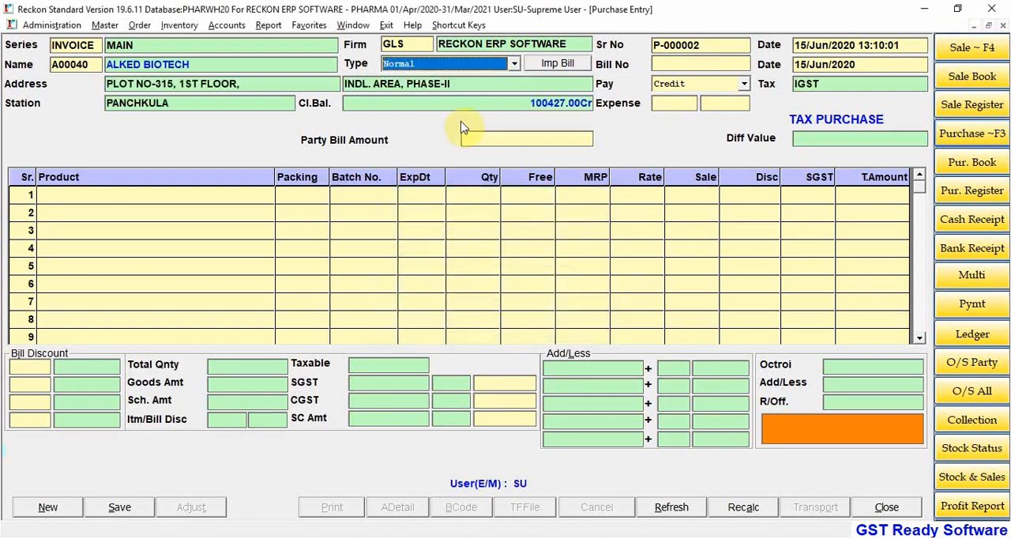
Step: Set the purchase type to Normal
click(509, 66)
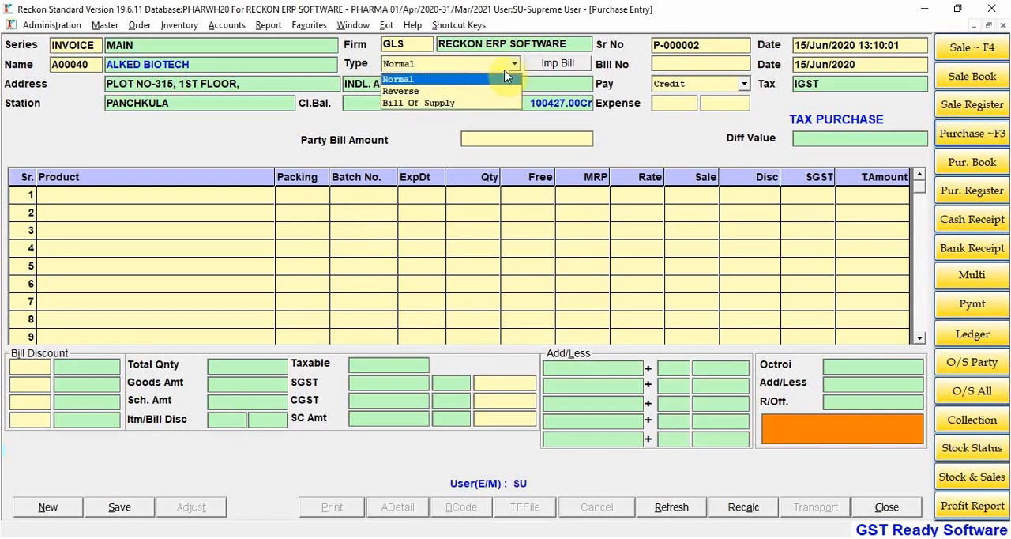
click(503, 79)
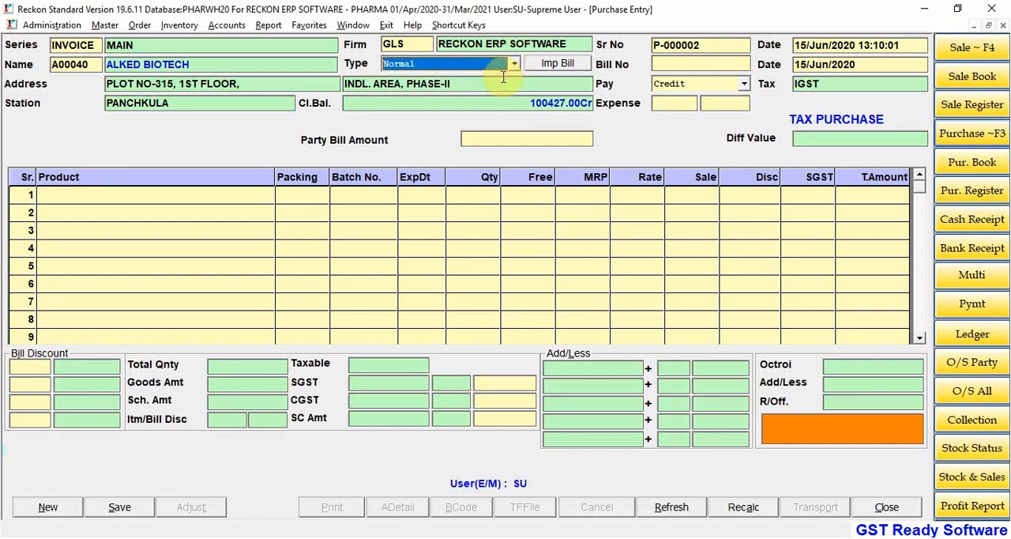
key(Return)
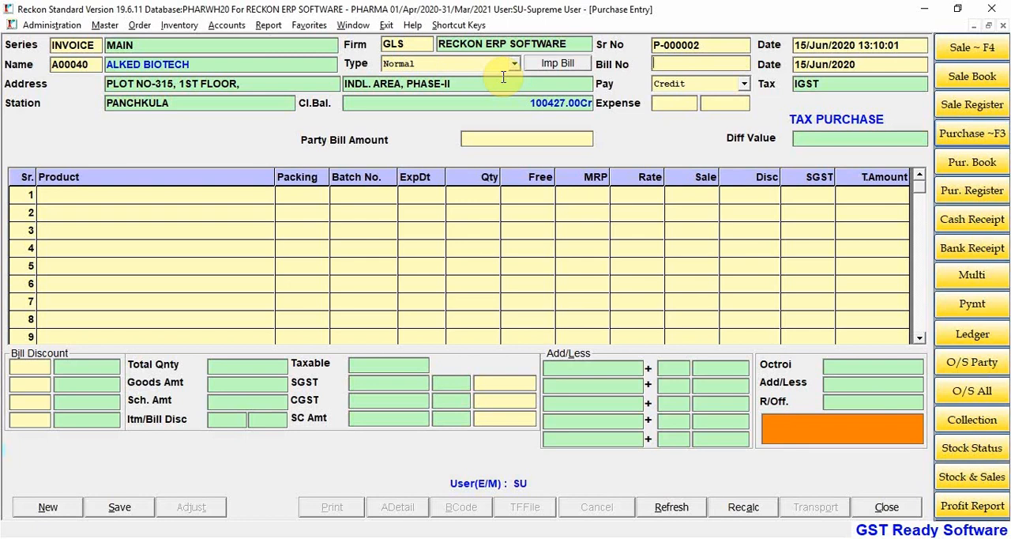
Step: Enter 125420 as the supplier's bill number and 13-6-20 as the bill date
text(125420)
key(Return)
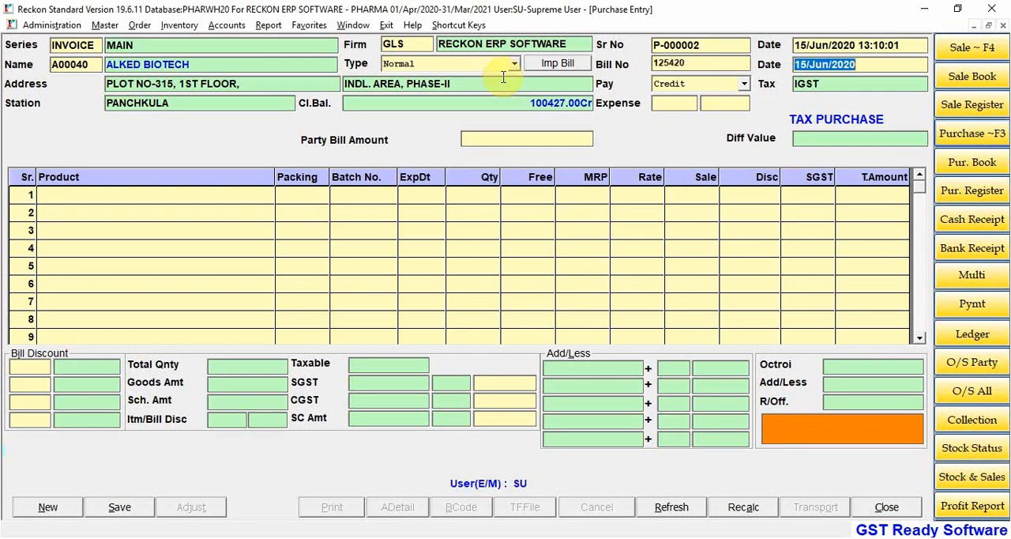
text(13-)
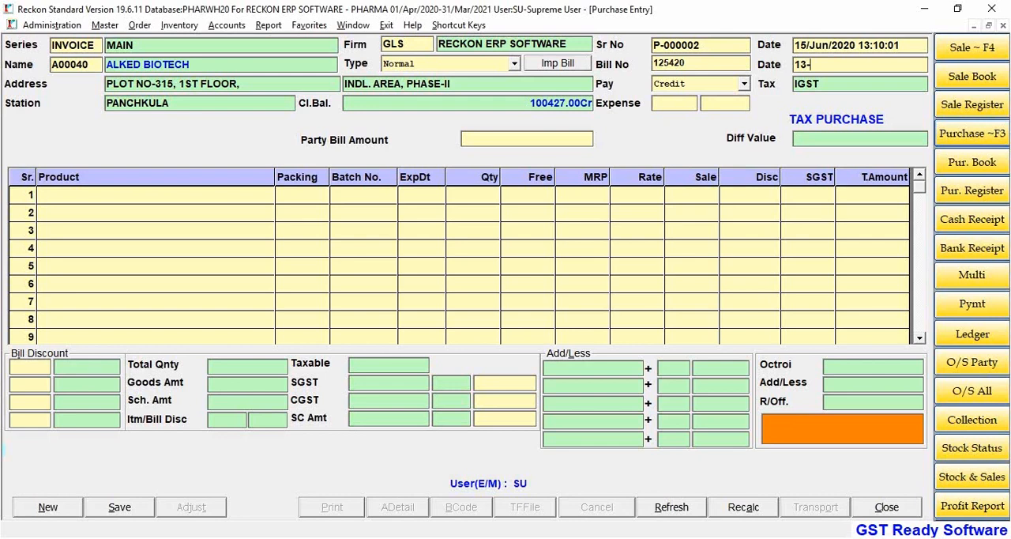
text(6-20)
key(Return)
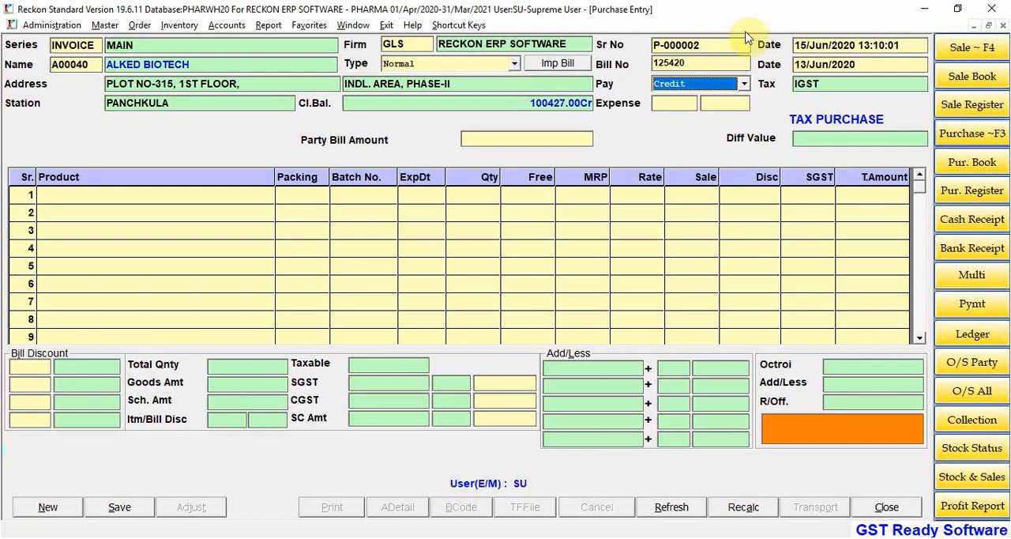
Step: Keep Credit as the payment mode and accept IGST as the tax
click(720, 84)
click(722, 85)
key(Return)
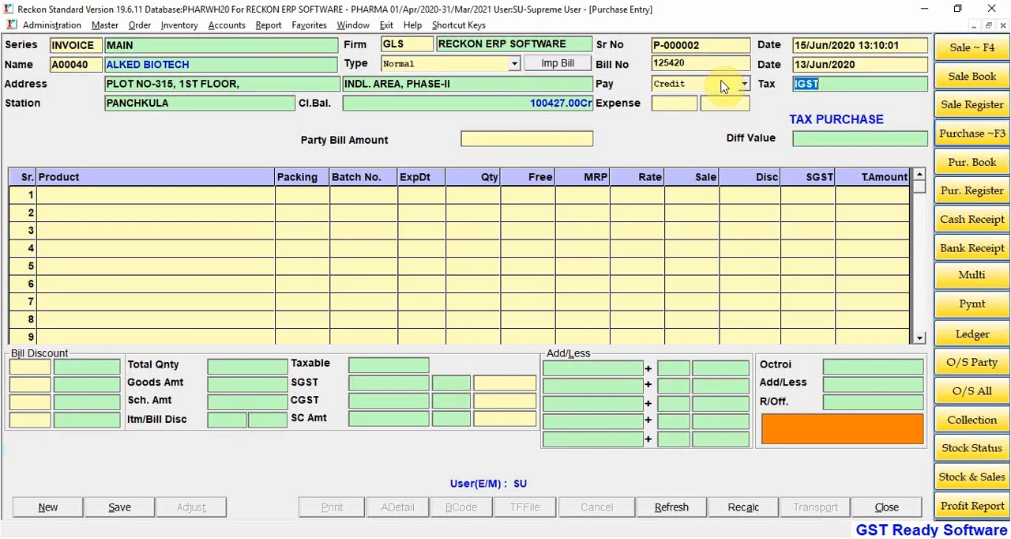
key(Return)
Step: Leave both expense fields empty and set the party bill amount to 15620
click(713, 103)
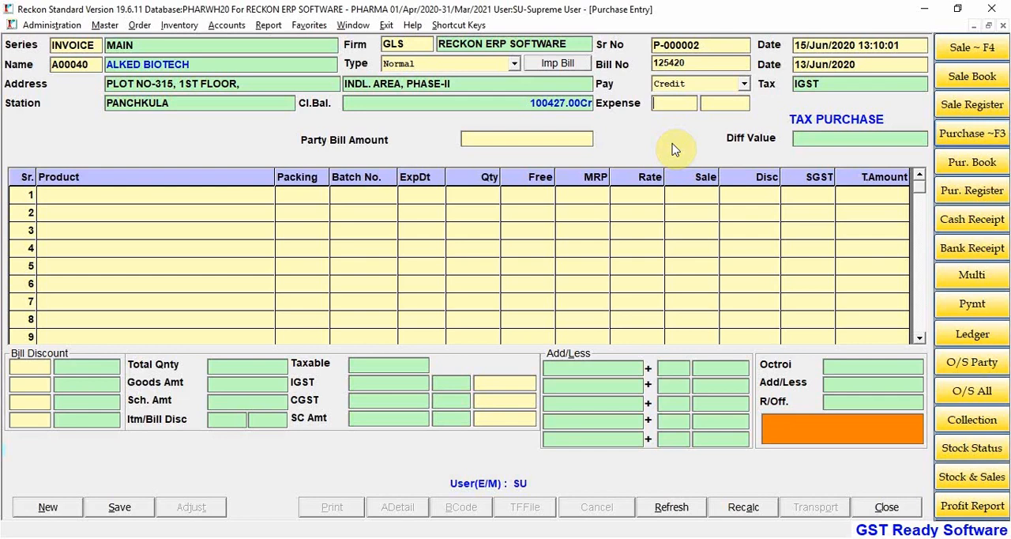
click(716, 102)
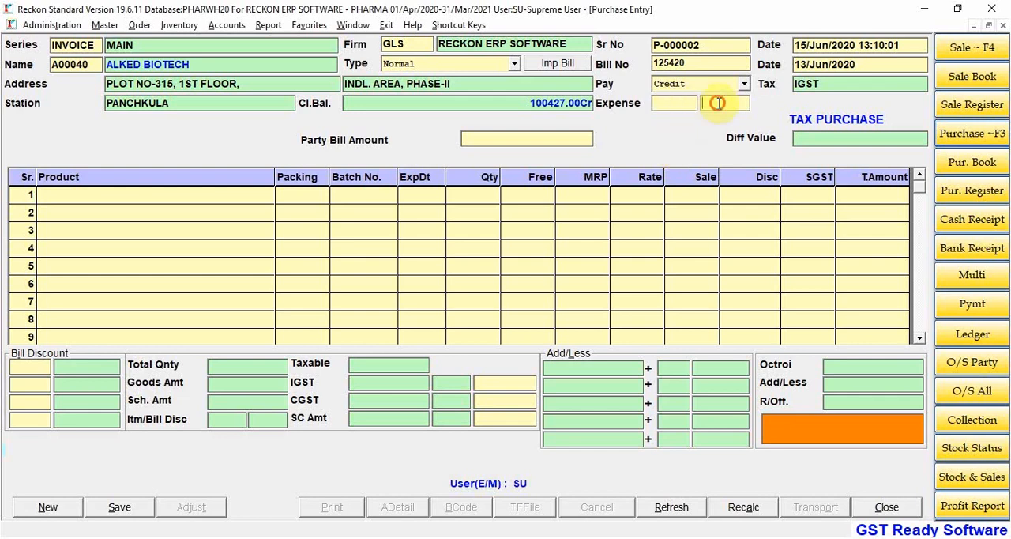
click(672, 102)
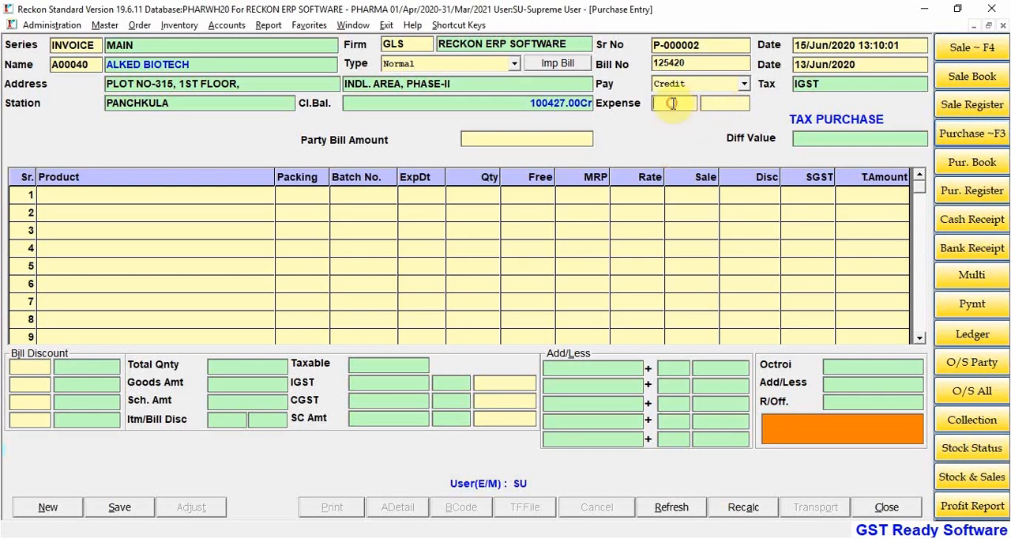
click(715, 102)
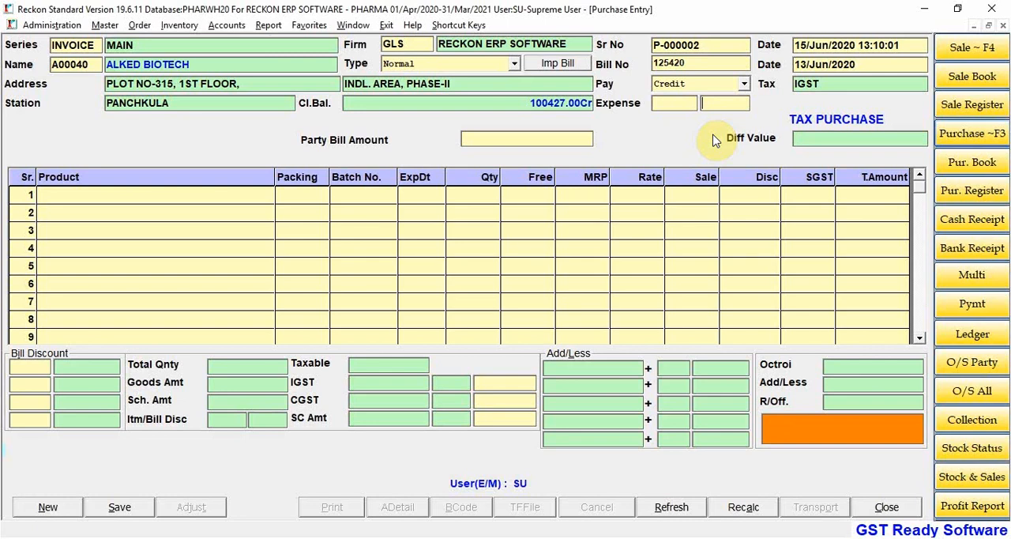
click(546, 135)
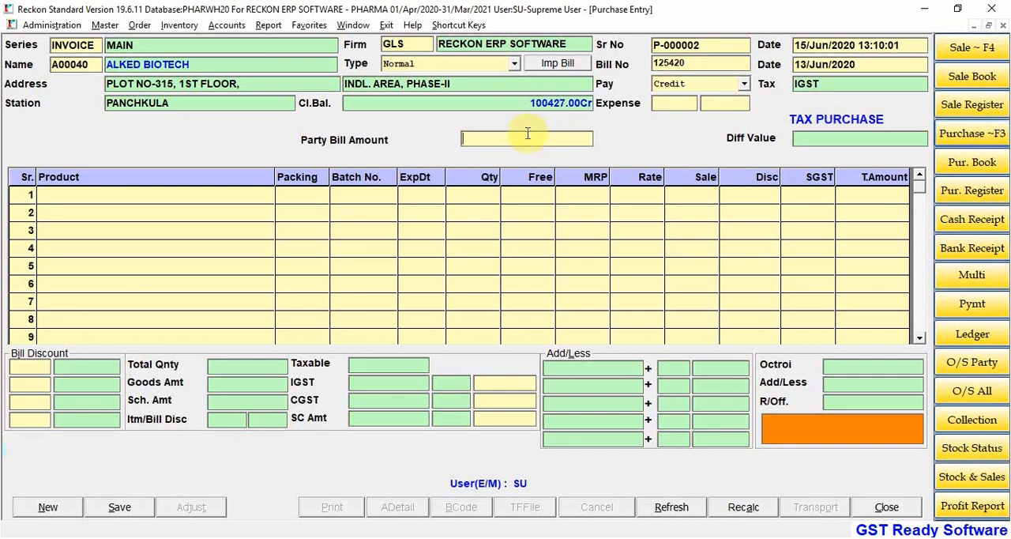
text(15620)
key(Return)
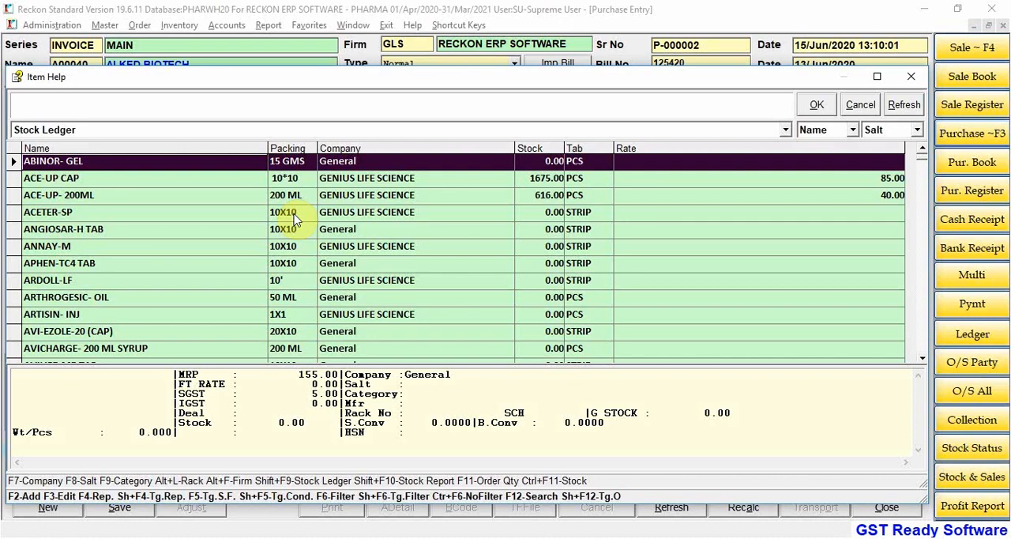
Step: Add ACE-UP CAP as the first product line with batch number BT-1250 and expiry 5-21
key(Down)
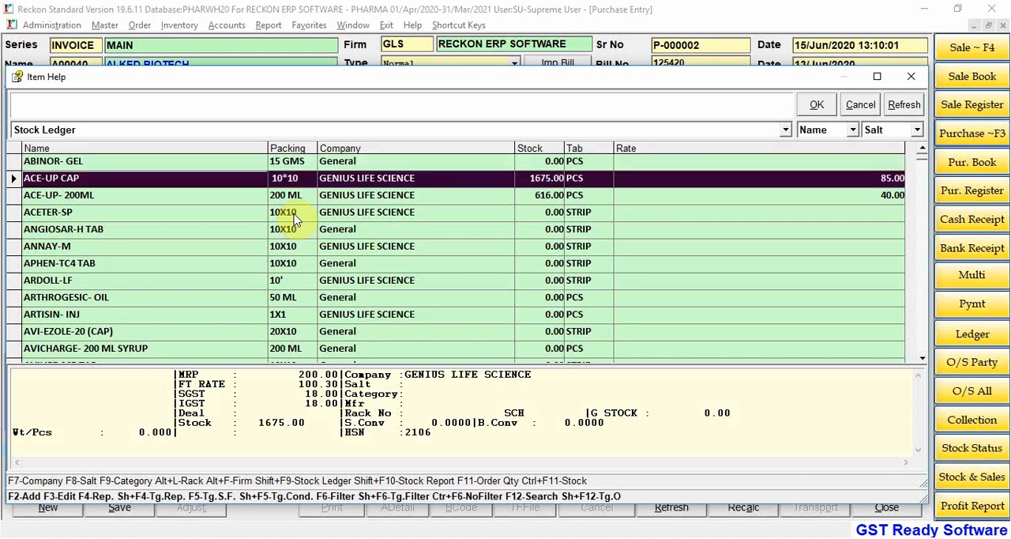
key(Return)
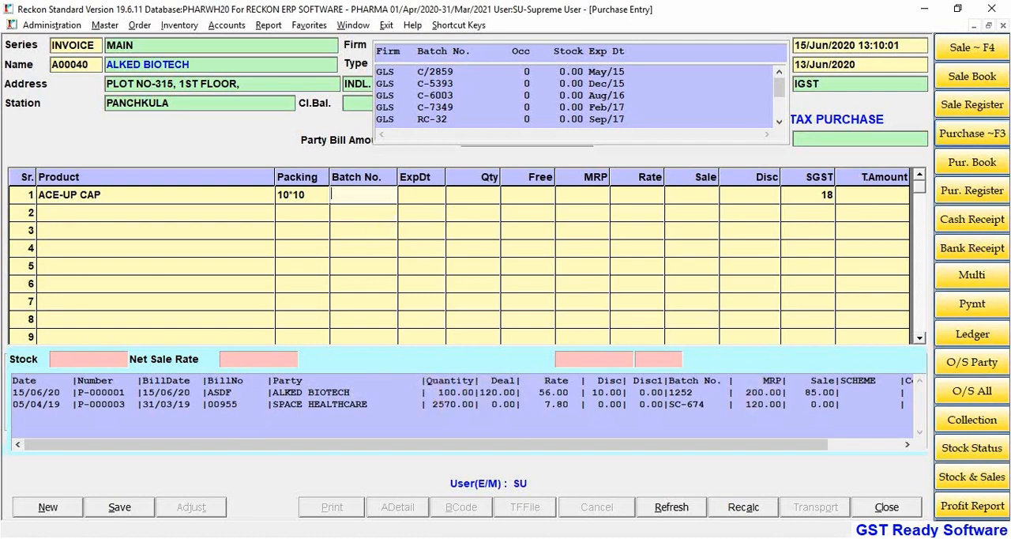
text(BT-1250)
key(Return)
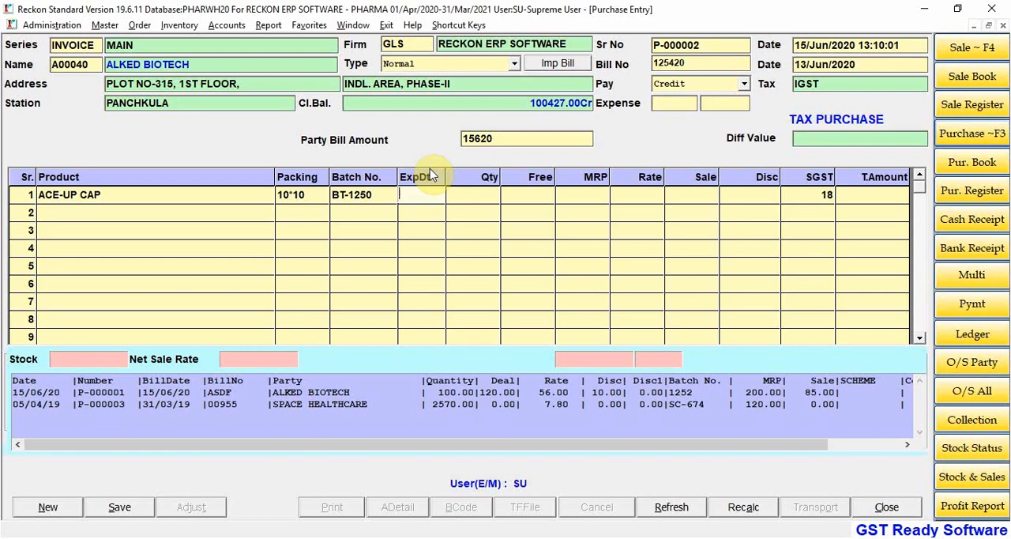
text(5-21)
key(Return)
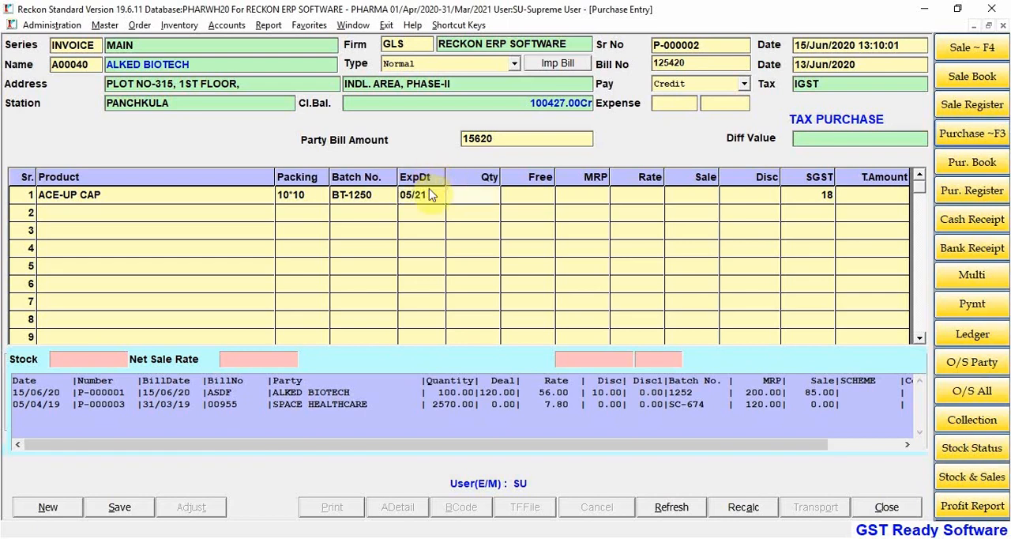
Step: Try to set the ACE-UP CAP expiry to 05/20 and decline to continue with an expired item
click(430, 194)
text(5-)
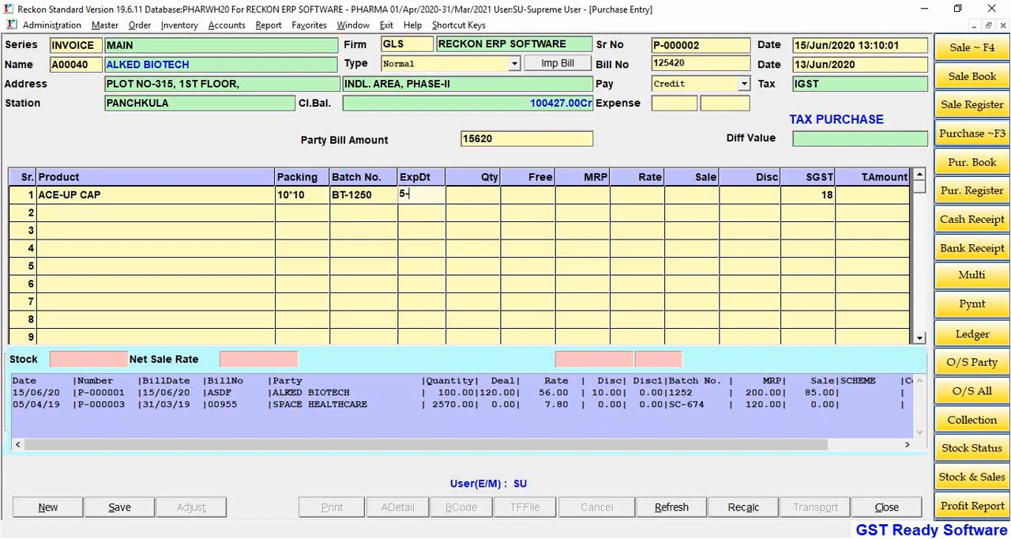
text(/)
key(BackSpace)
key(BackSpace)
text(05/2020)
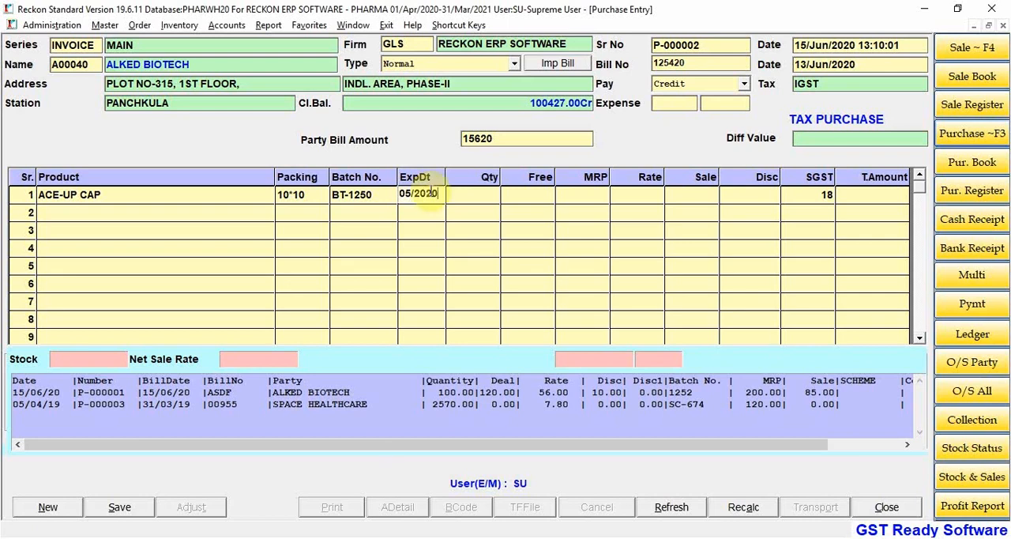
key(BackSpace)
key(BackSpace)
key(Return)
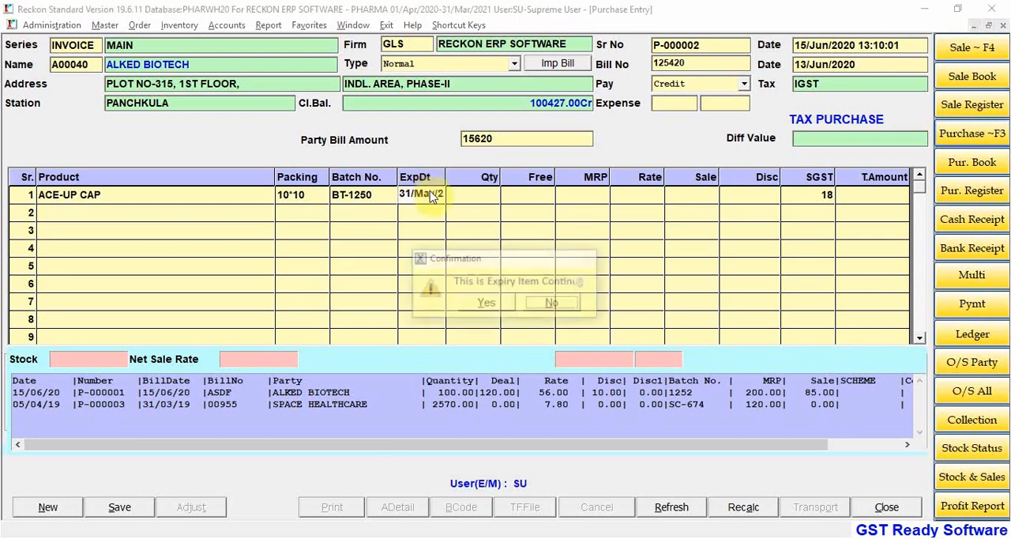
key(Return)
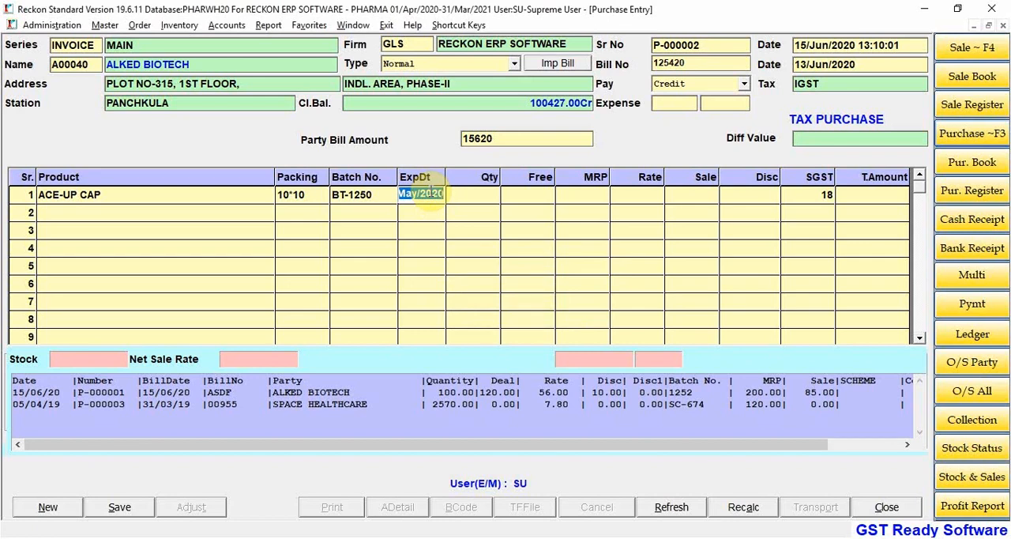
Step: Set the ACE-UP CAP line's expiry to 5-21, its quantity to 1500 and its free quantity to 10
text(5-21)
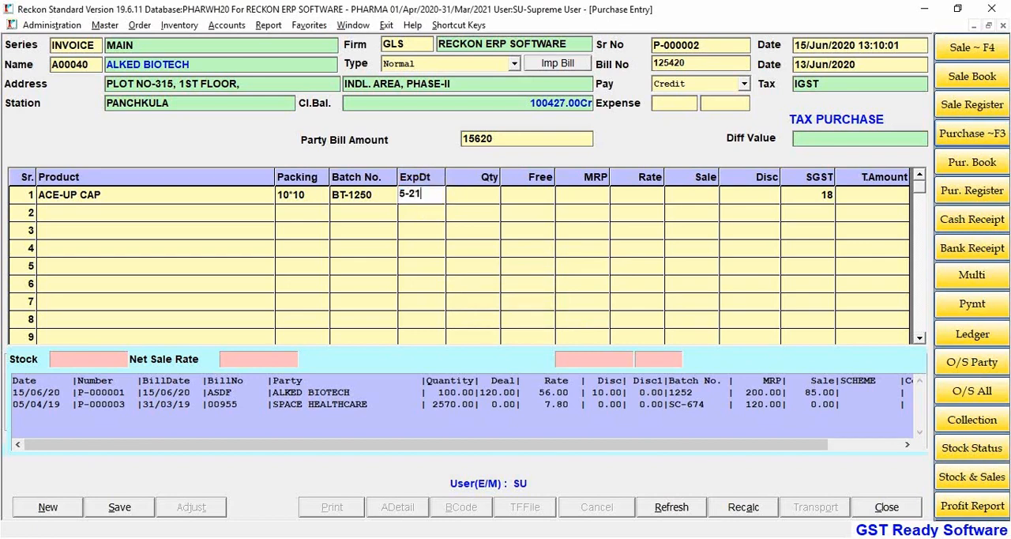
key(Return)
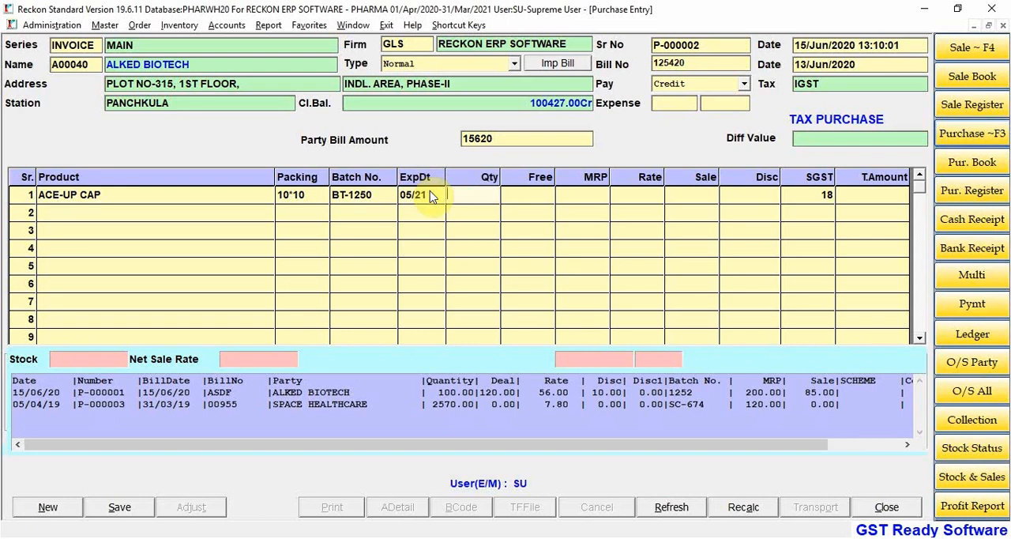
text(1500)
key(Return)
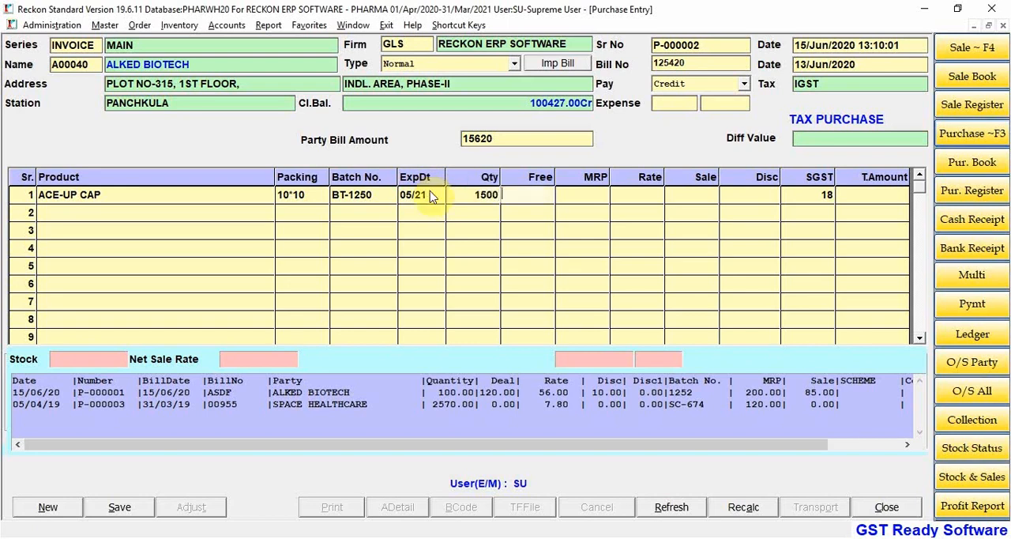
text(10)
key(Return)
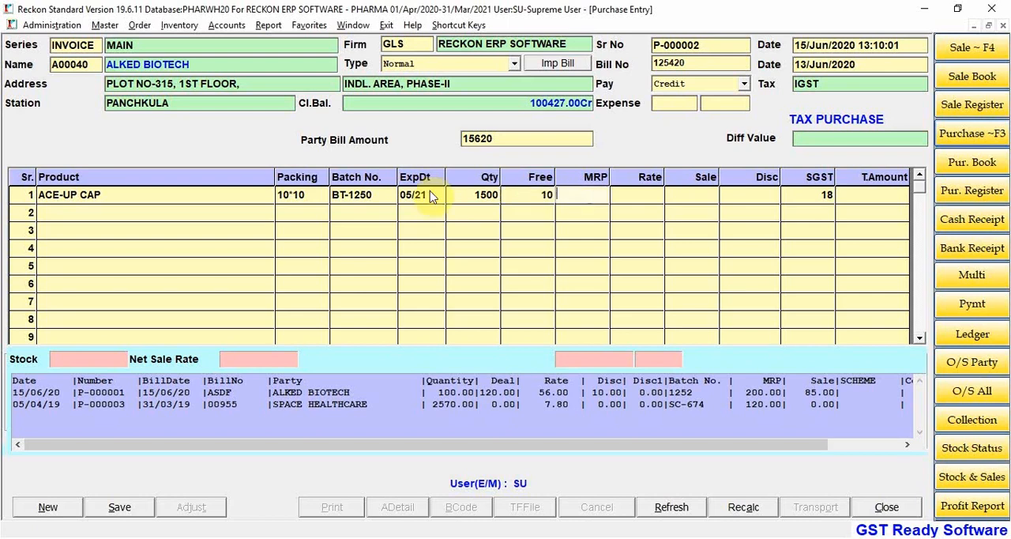
Step: Correct the ACE-UP CAP quantity to 150 and keep the free quantity
key(shift+Tab)
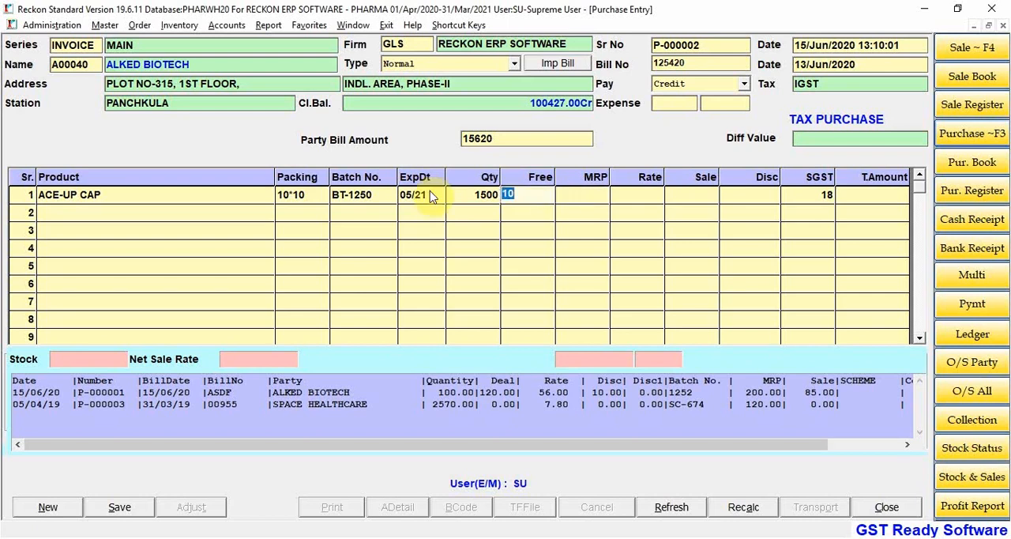
key(shift+Tab)
text(150)
key(Return)
key(Return)
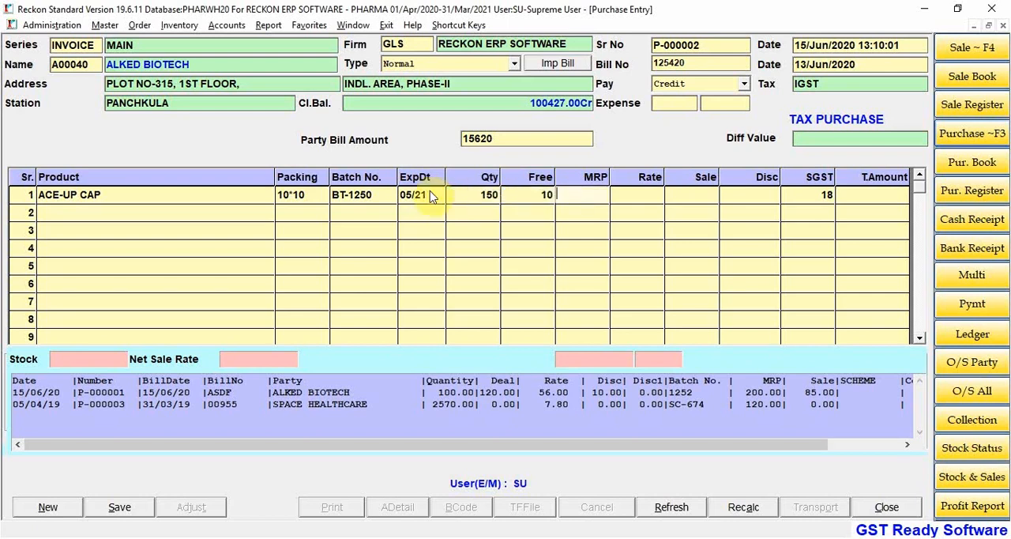
Step: Set the ACE-UP CAP line's MRP to 120, its purchase rate to 52 and its sale rate to 85
text(500)
key(Return)
key(shift+Tab)
text(120)
key(Return)
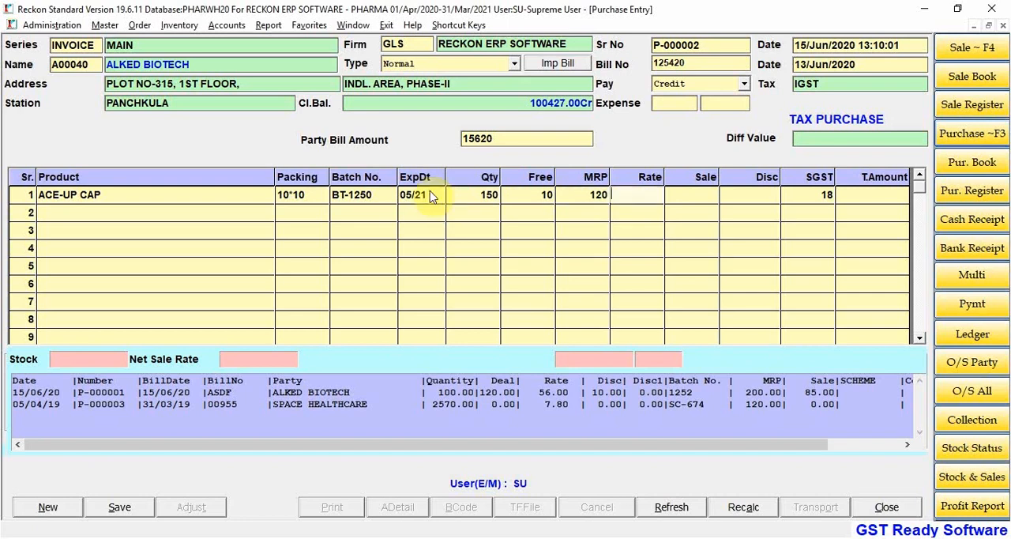
text(52)
key(Return)
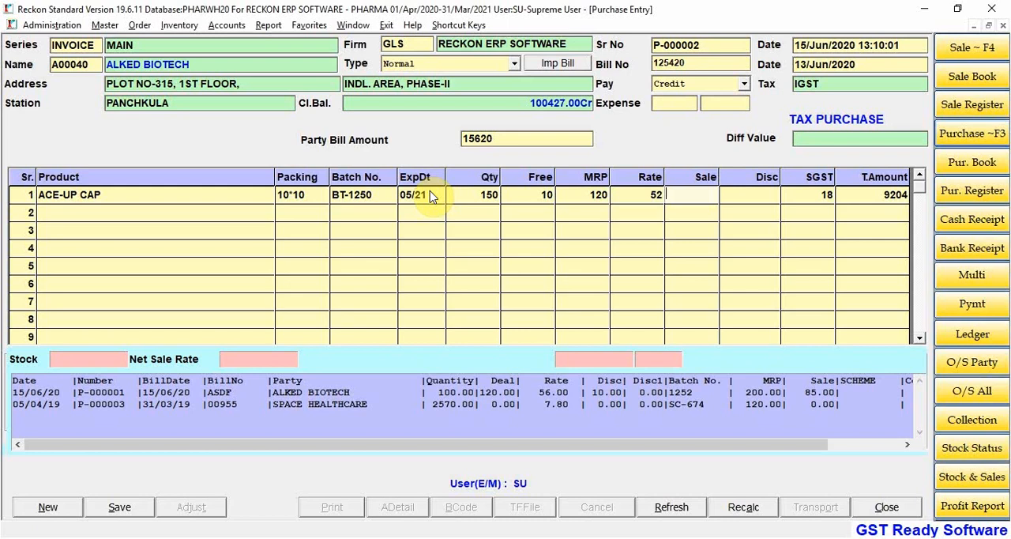
text(85)
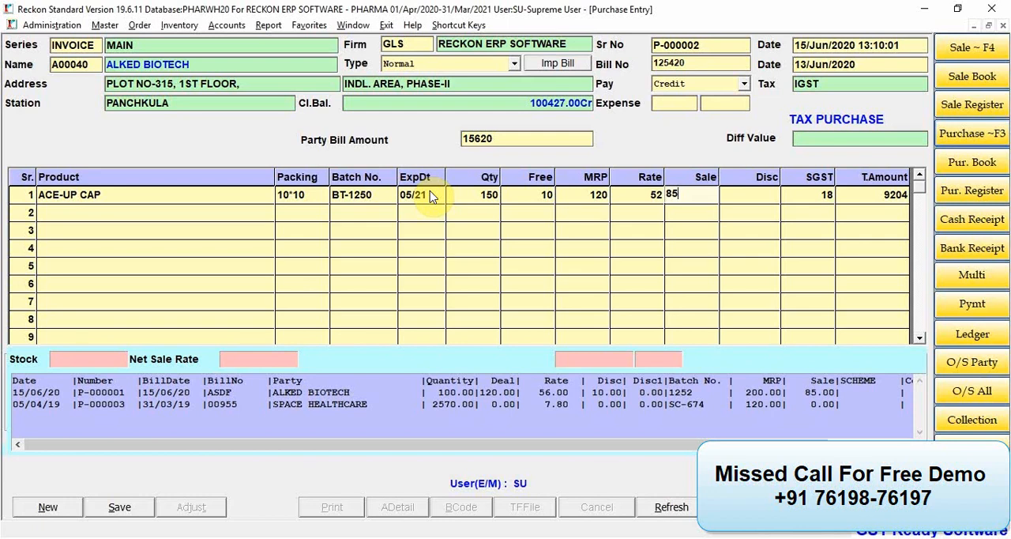
key(Return)
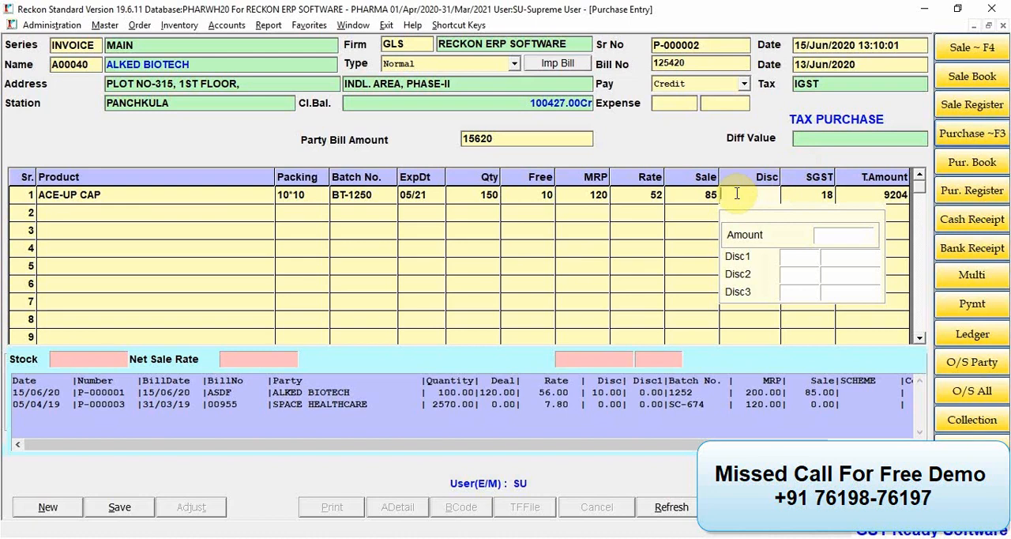
Step: Try discounts on the ACE-UP CAP line: main discount 10, Disc1 5, Disc2 .5 and Disc3 100
text(10)
click(794, 255)
text(5)
click(798, 275)
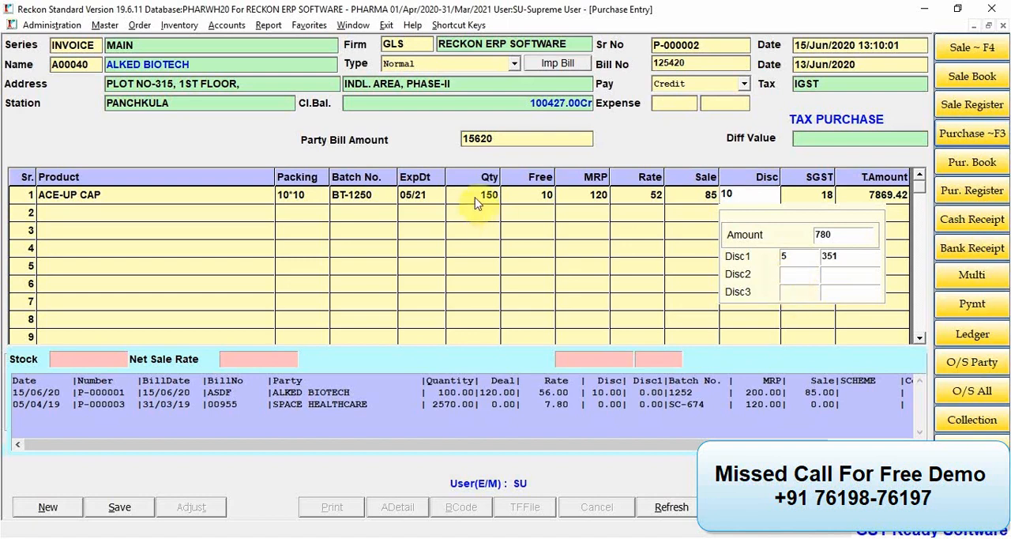
click(789, 275)
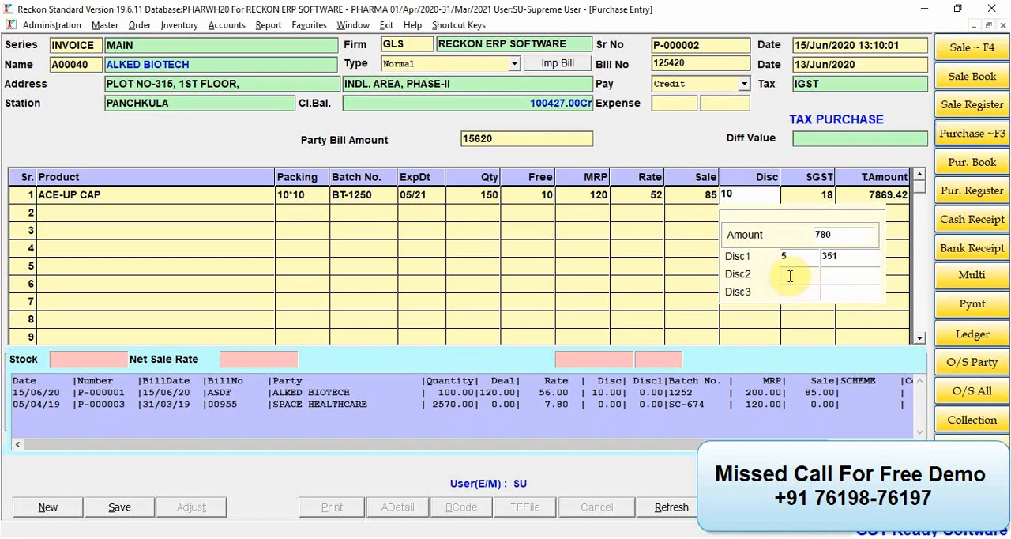
text(.5)
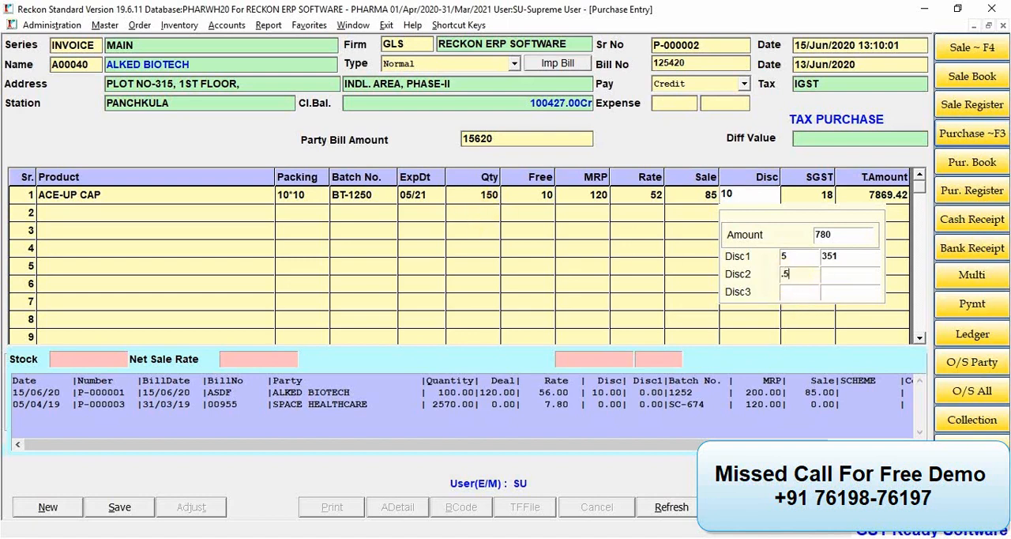
click(794, 292)
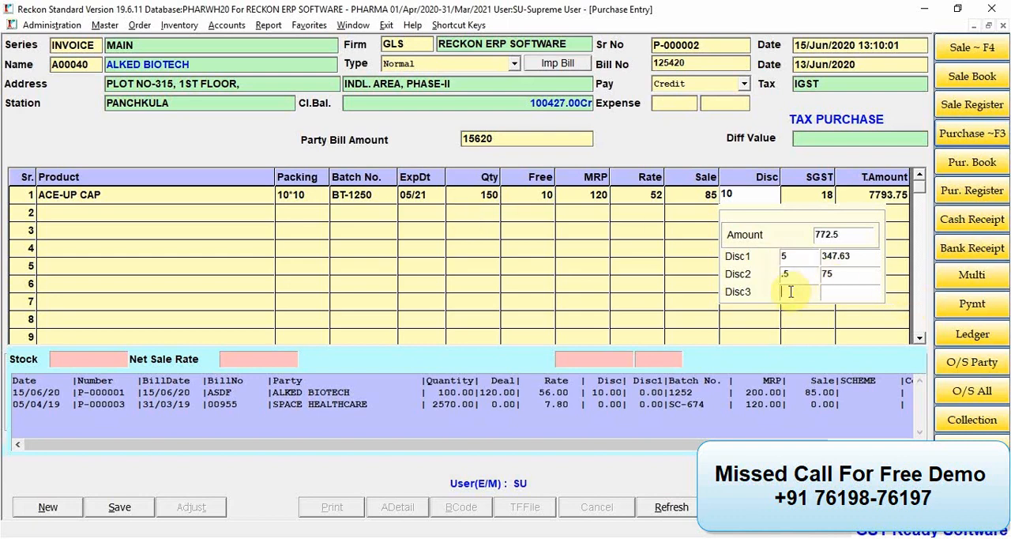
text(100)
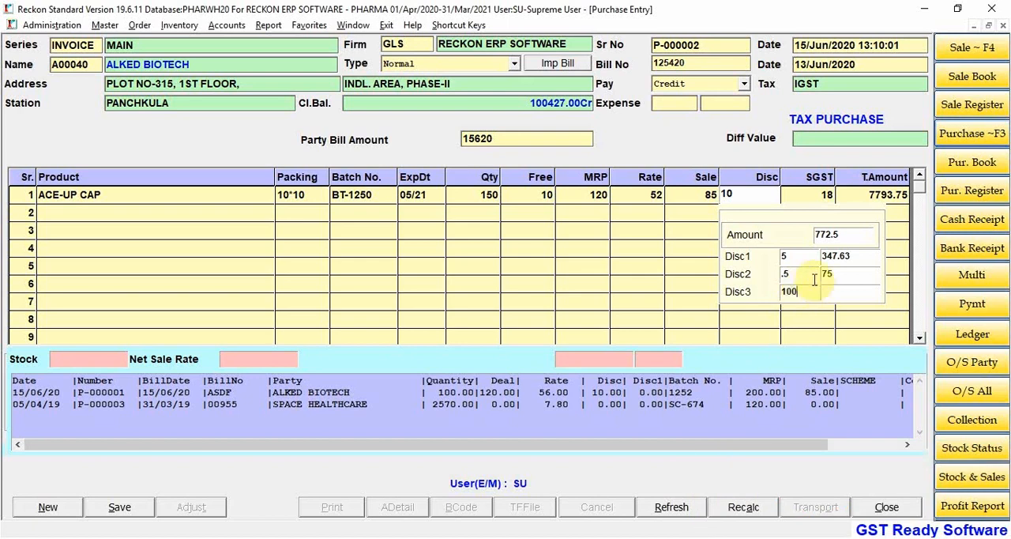
click(837, 291)
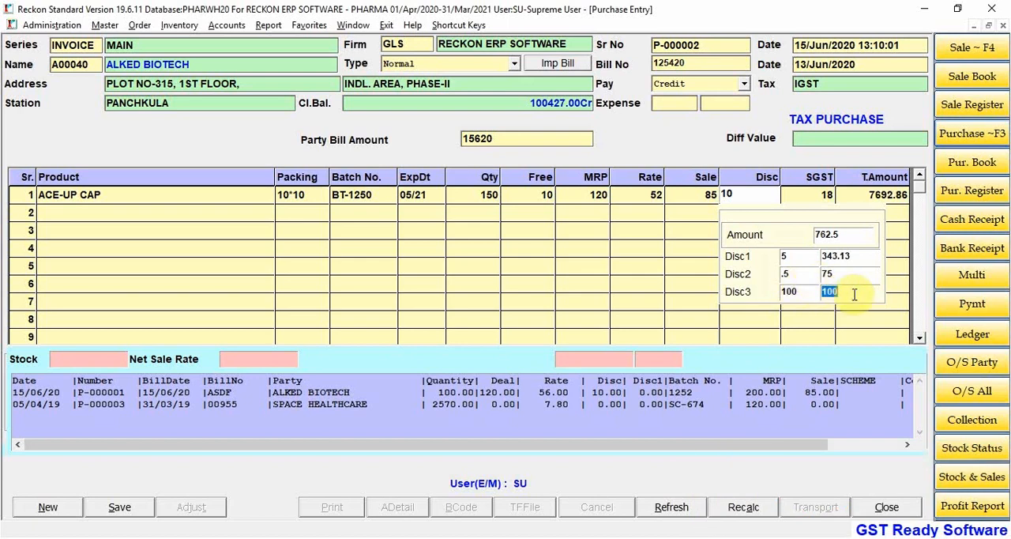
Step: Clear Disc3, Disc2, Disc1 and the main discount on the ACE-UP CAP line by setting them to 0
click(802, 292)
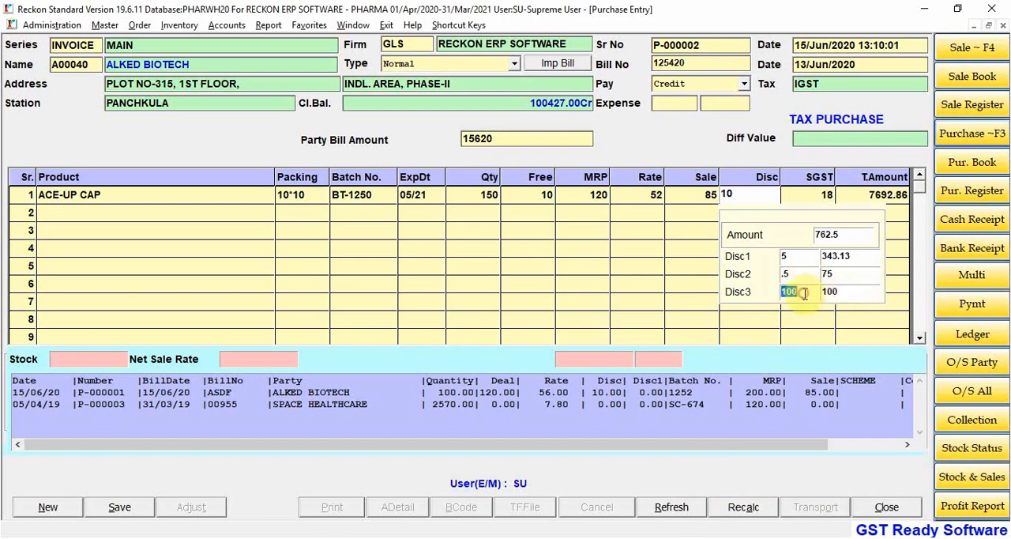
text(0)
click(803, 277)
text(0)
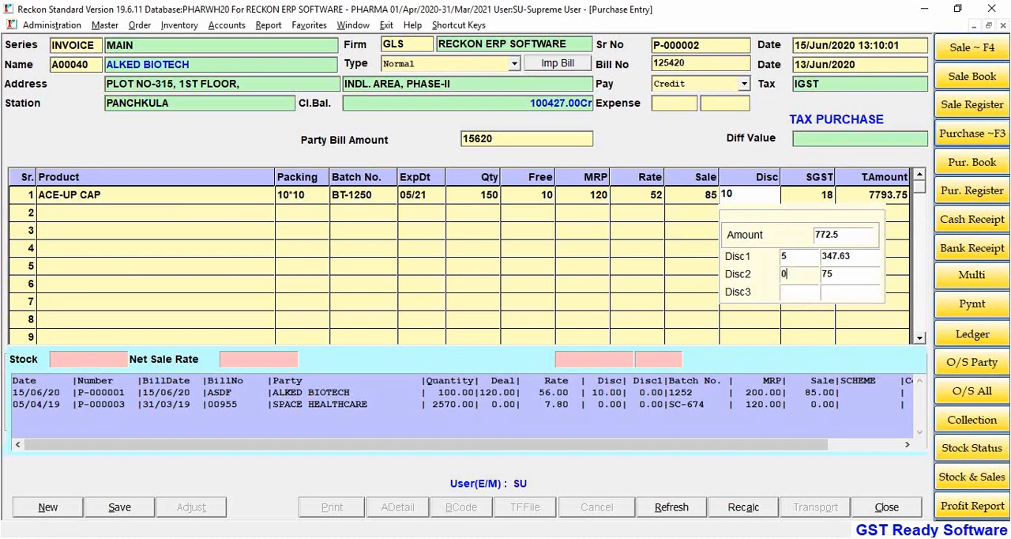
click(791, 258)
key(BackSpace)
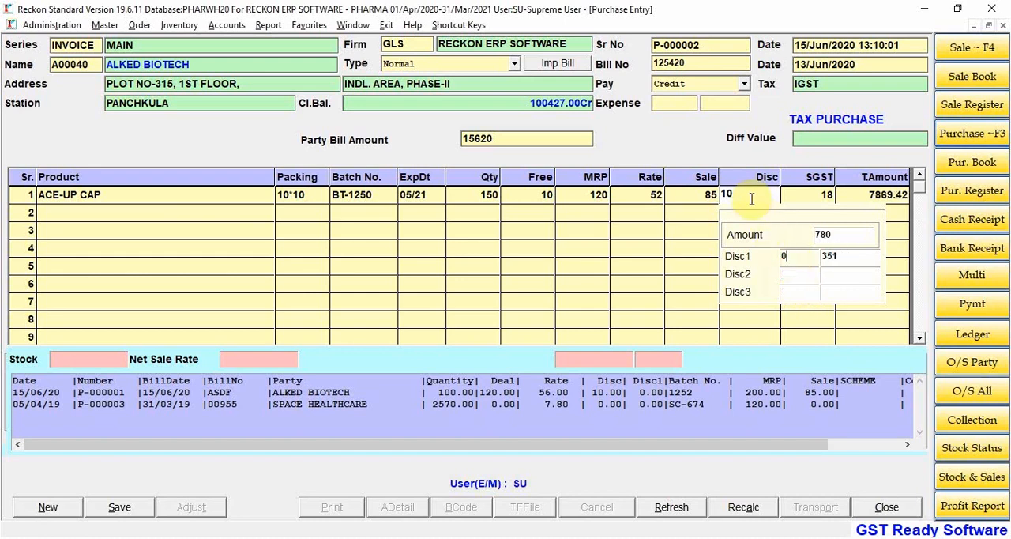
click(751, 199)
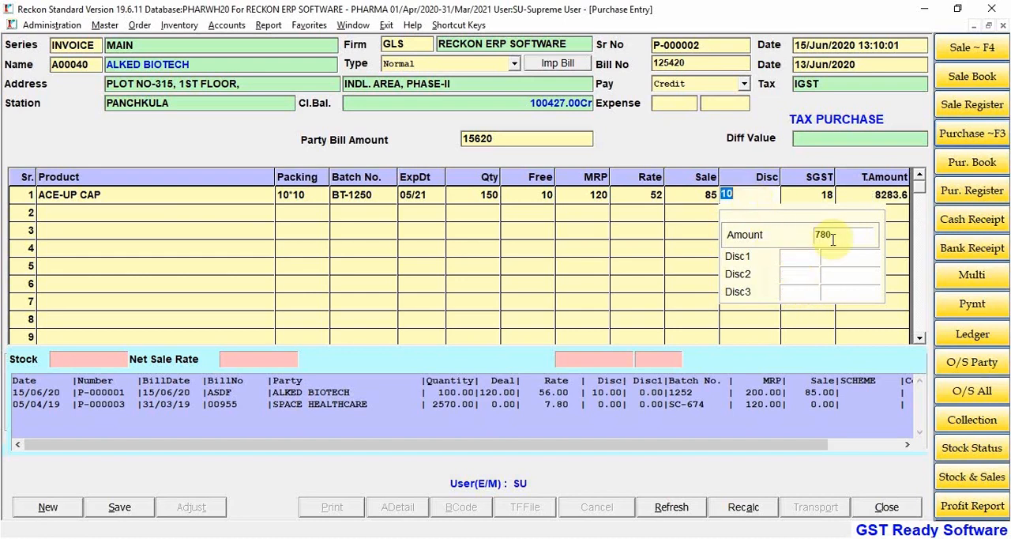
key(BackSpace)
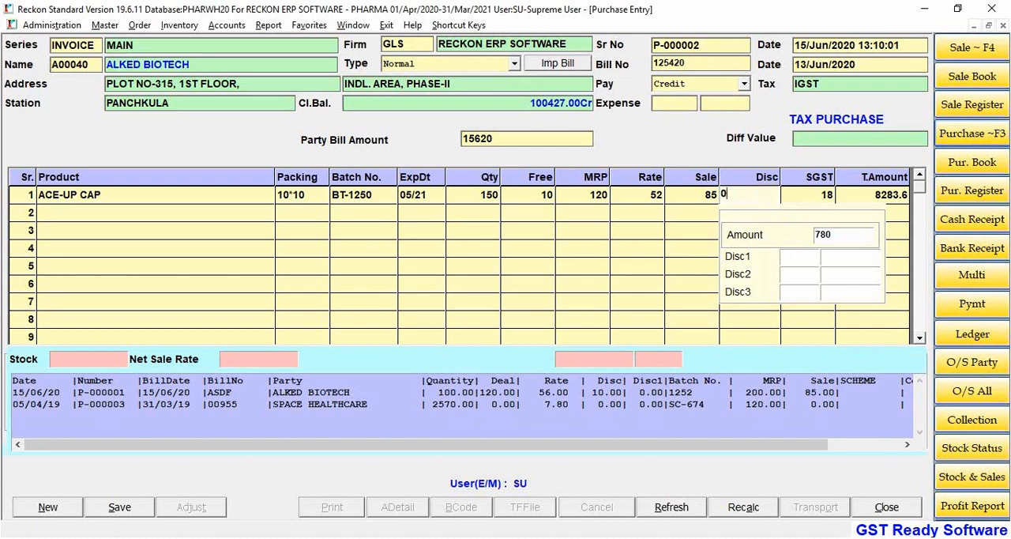
click(756, 195)
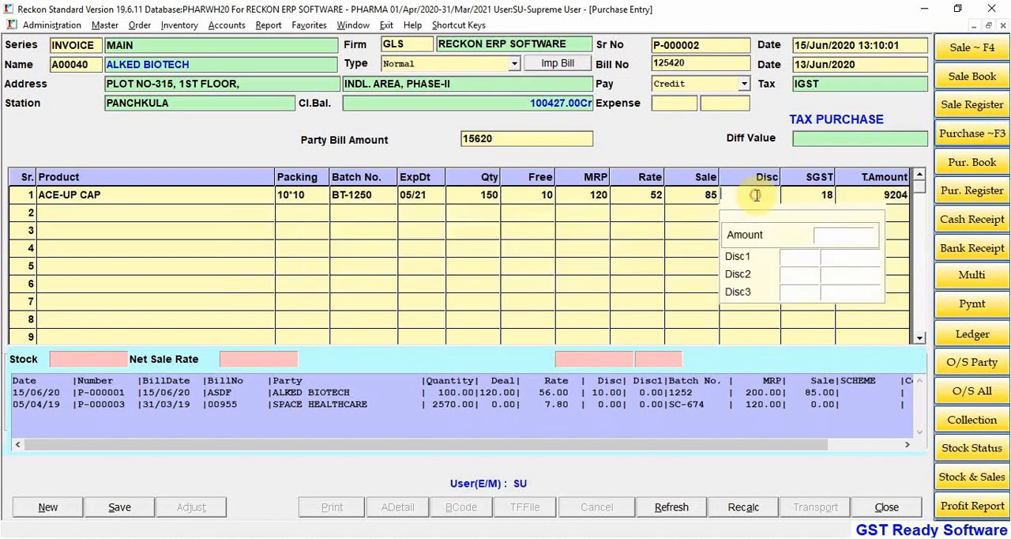
Step: Try a flat discount amount of 150 on the ACE-UP CAP line
click(841, 240)
text(150)
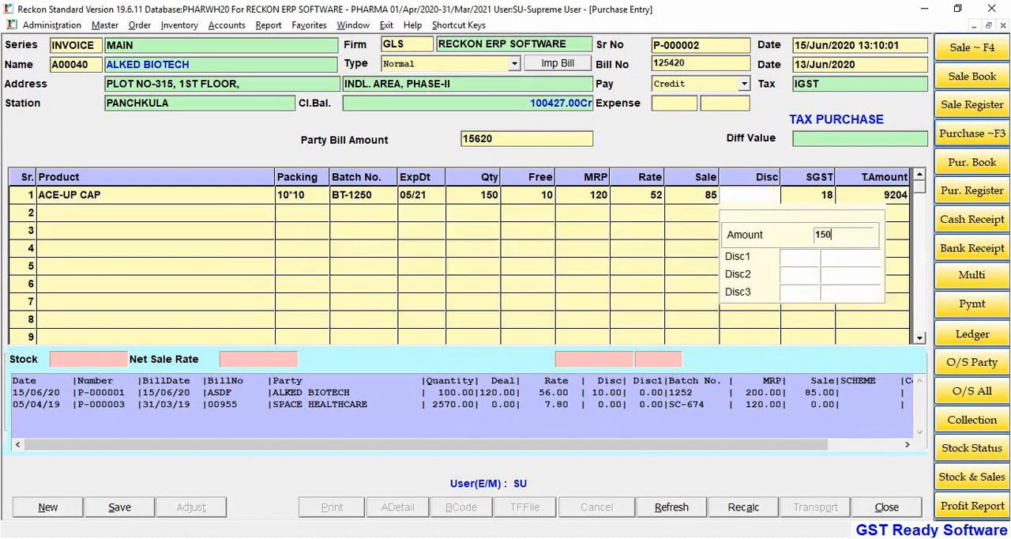
click(851, 241)
key(Return)
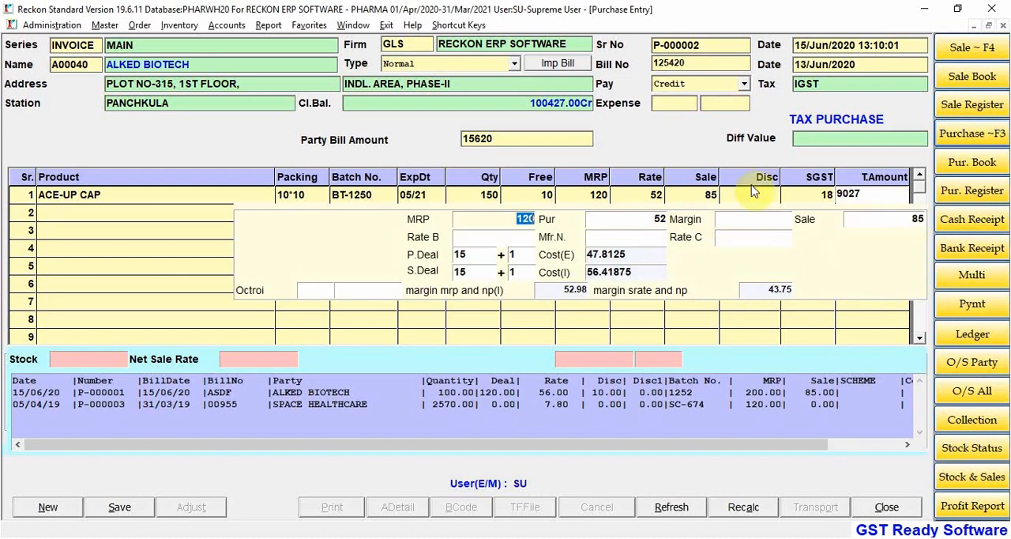
Step: Reset the ACE-UP CAP line's discount amount to 0
click(751, 187)
click(844, 236)
text(0)
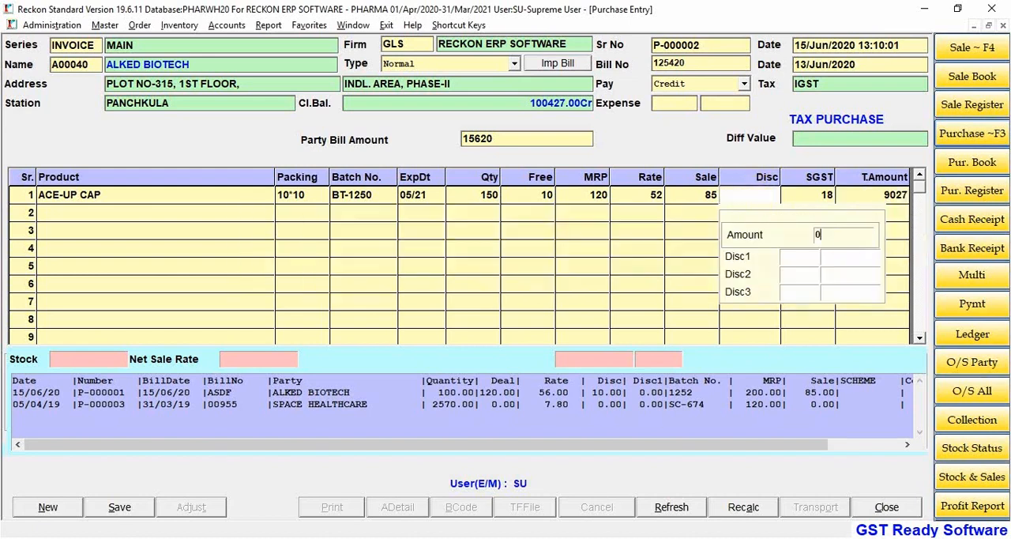
key(Return)
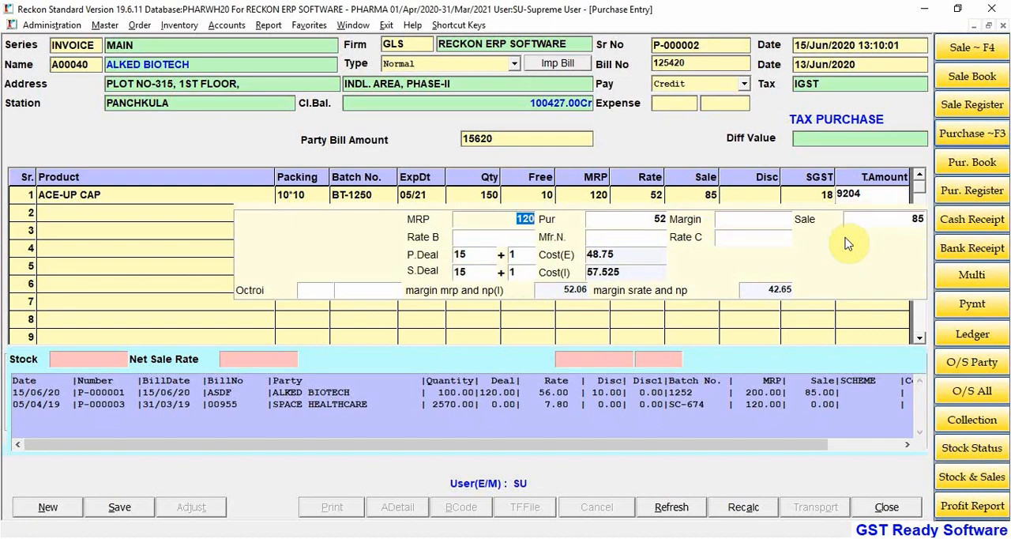
Step: Enter CIPLA as the manufacturer name in the ACE-UP CAP rate details and complete the line
key(Return)
key(Return)
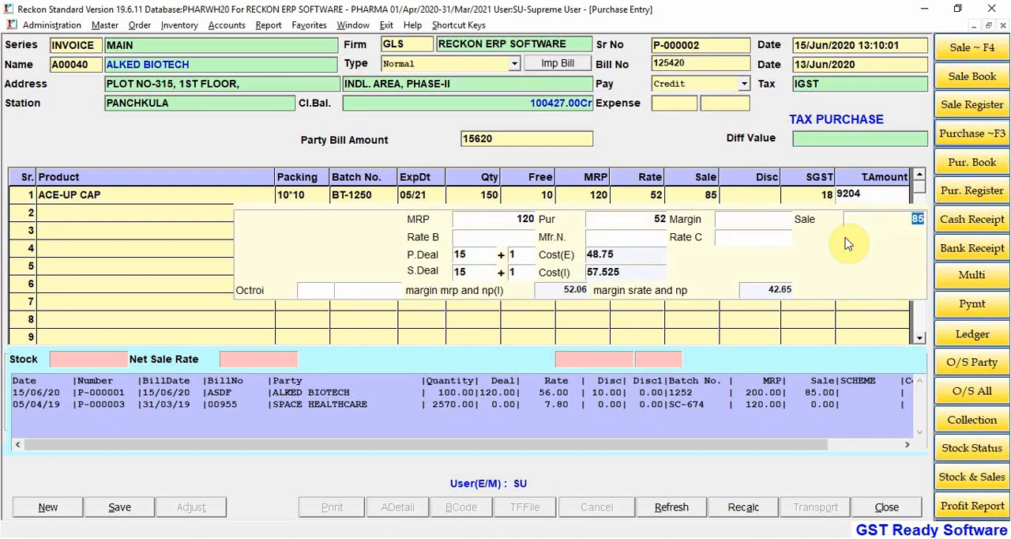
key(Return)
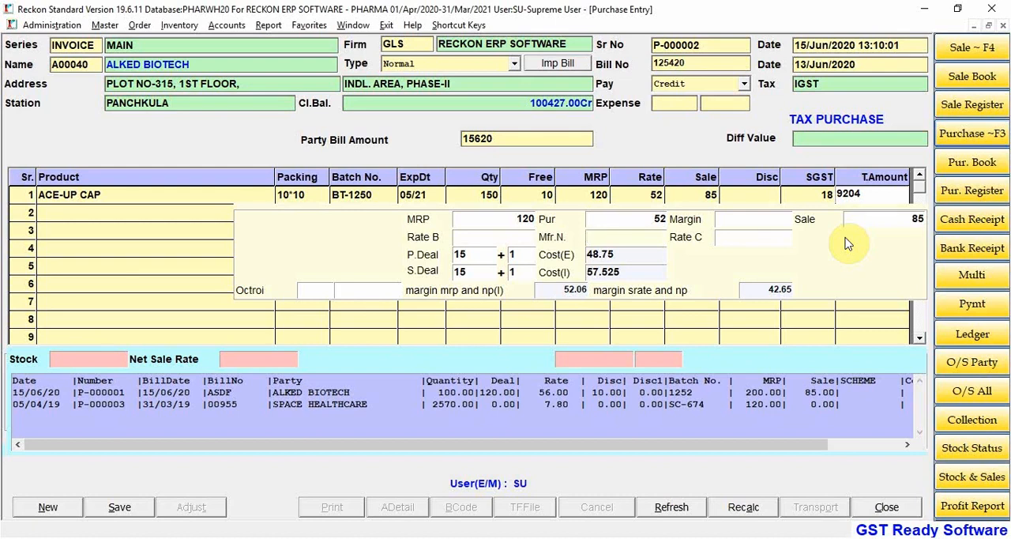
text(CIPLA)
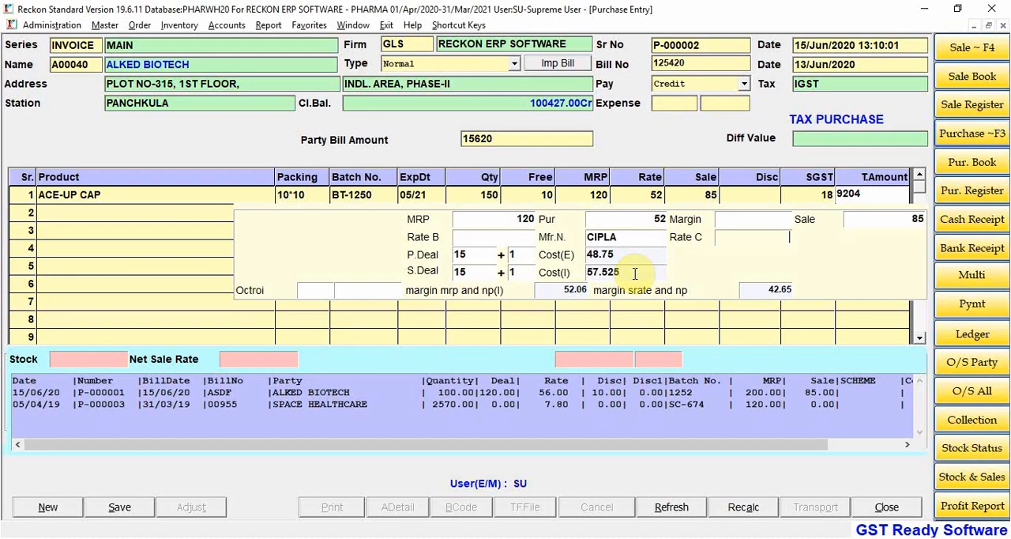
key(Return)
key(Return)
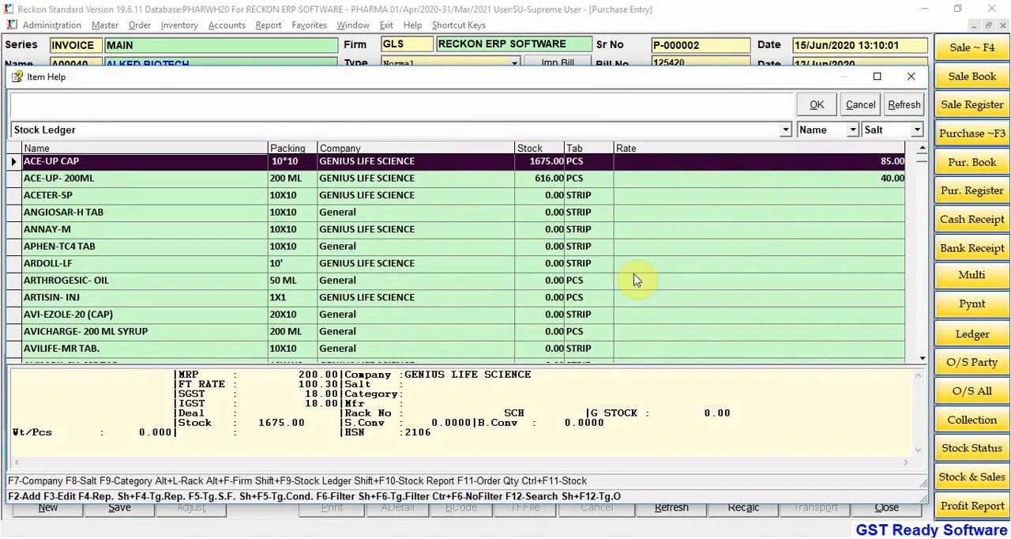
Step: Pick ACE-UP- 200ML as the second product line and cancel that line
key(Down)
key(Return)
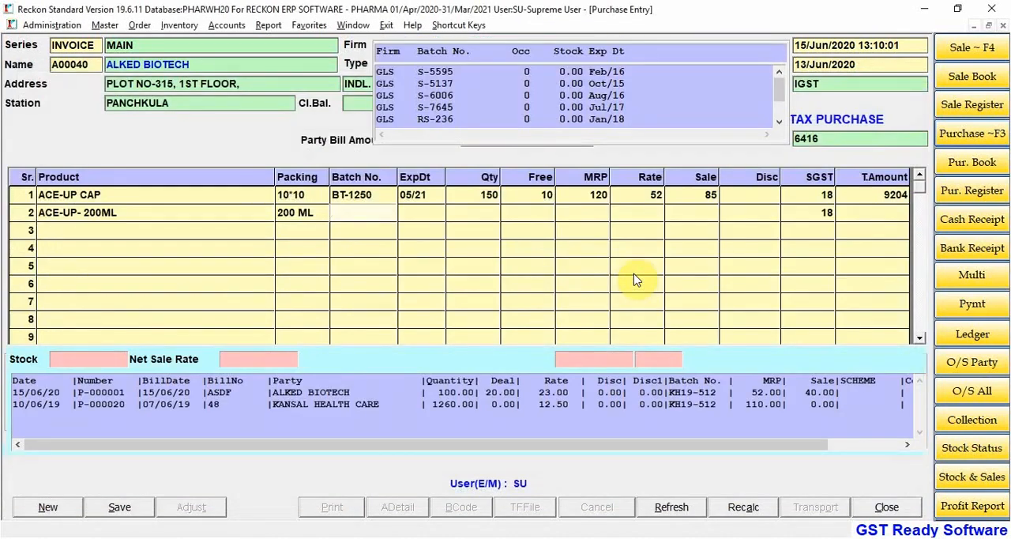
key(Escape)
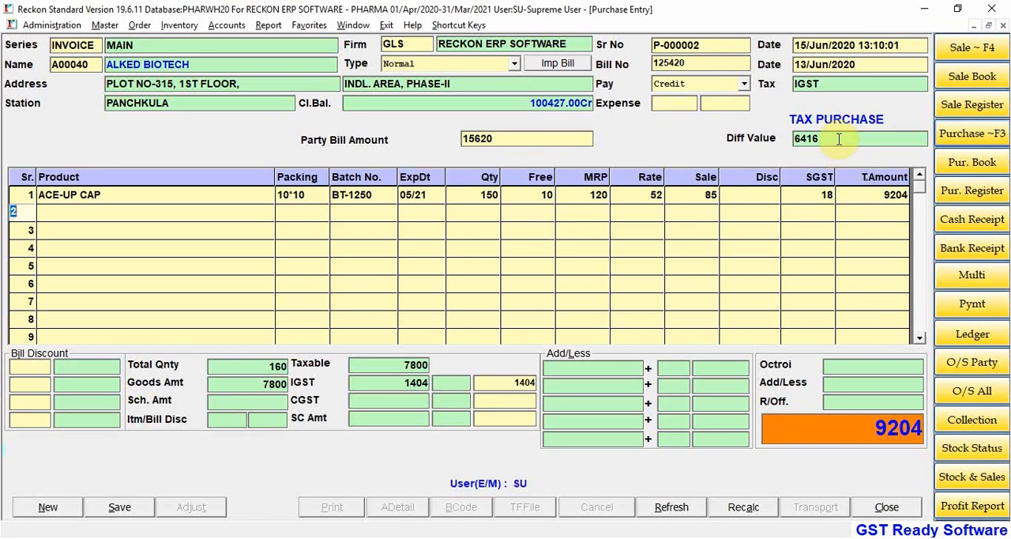
Step: Add ACE-UP- 200ML as the second product line with batch number CH-520 and expiry 02/22
key(Return)
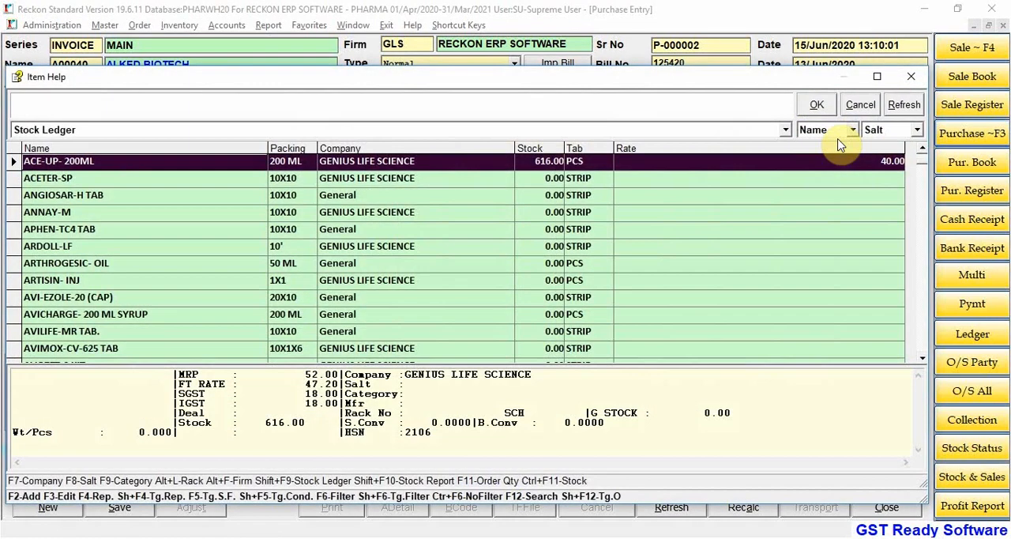
key(Return)
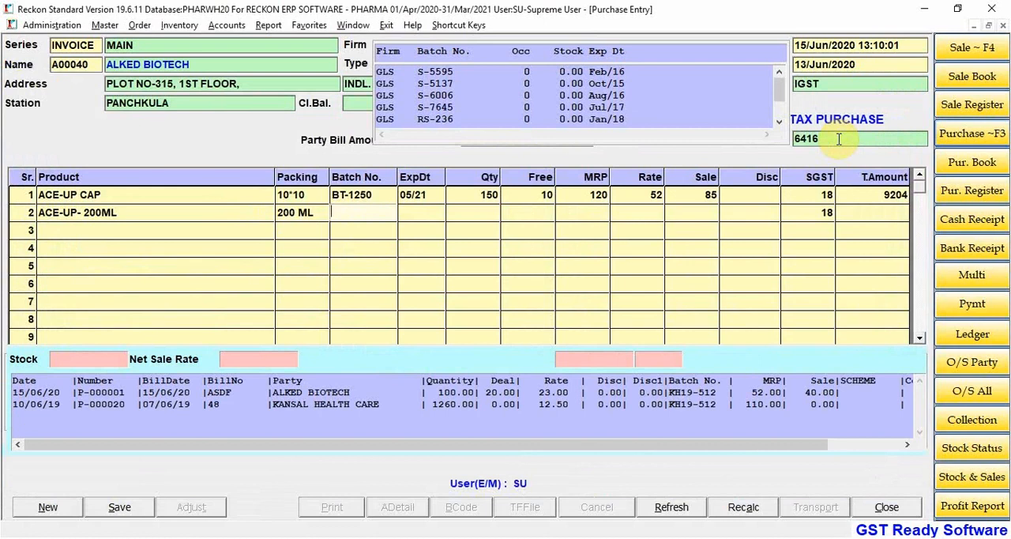
text(BT)
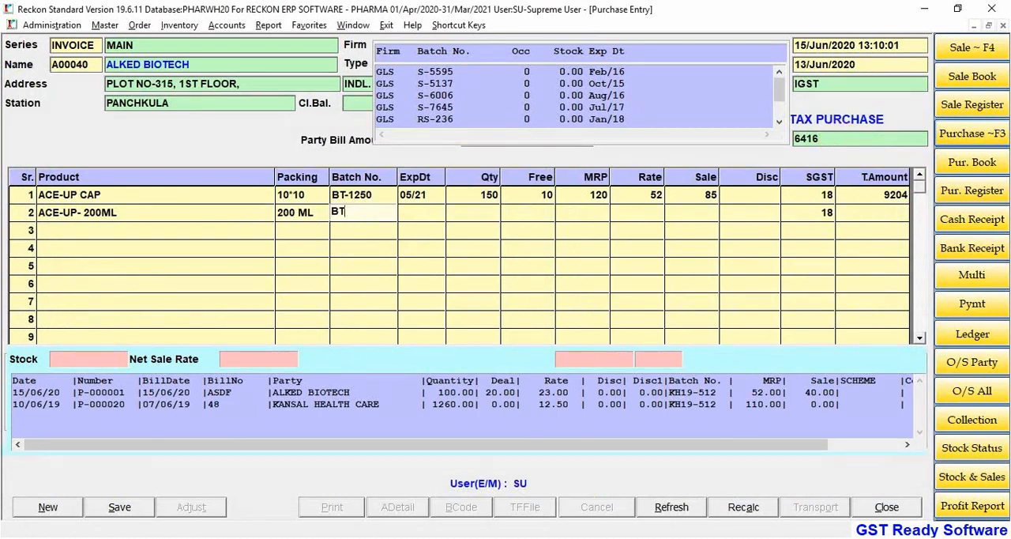
key(BackSpace)
key(BackSpace)
text(CH-520)
key(Return)
text(02/22)
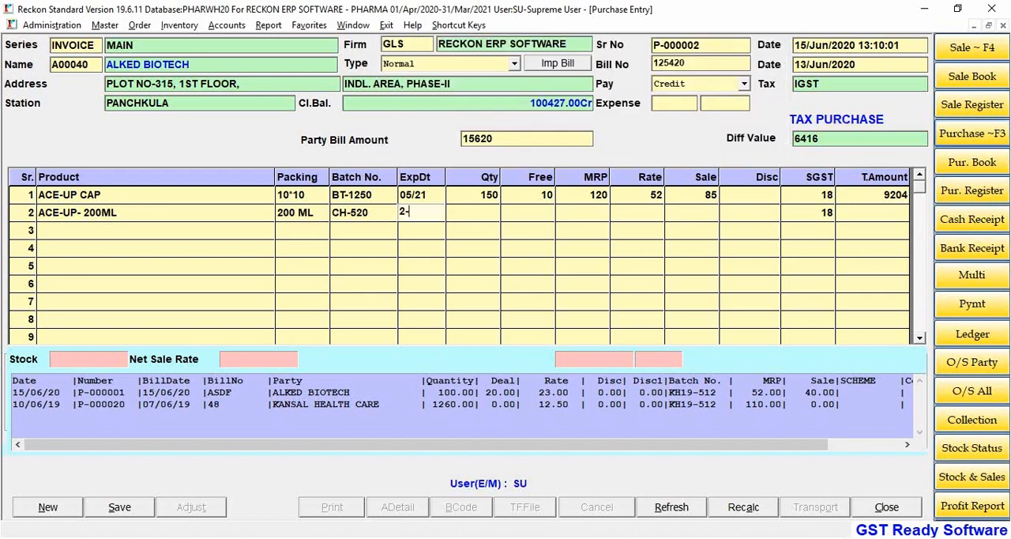
key(Return)
Step: Set the ACE-UP- 200ML quantity to 100 without free goods and its MRP to 150
text(100)
key(Return)
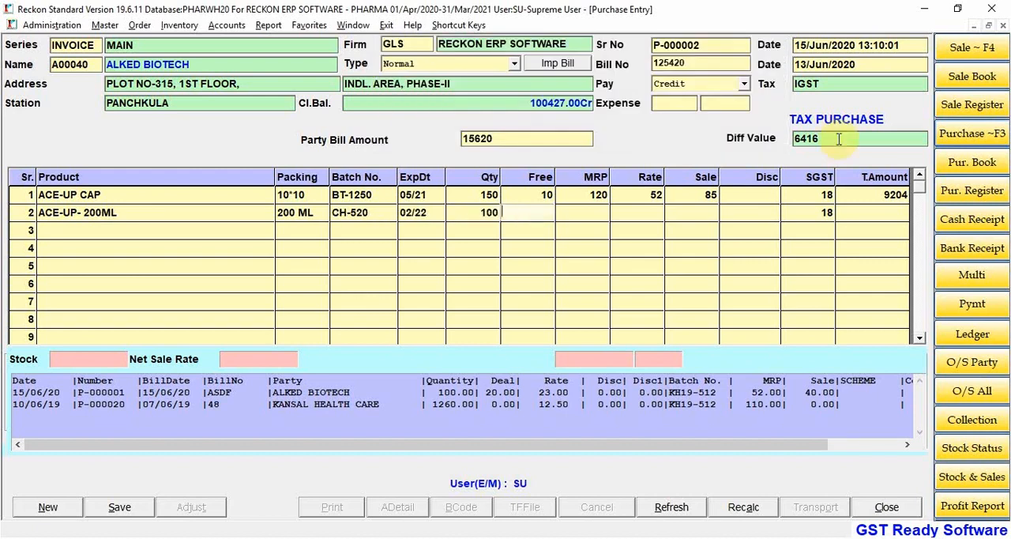
key(Return)
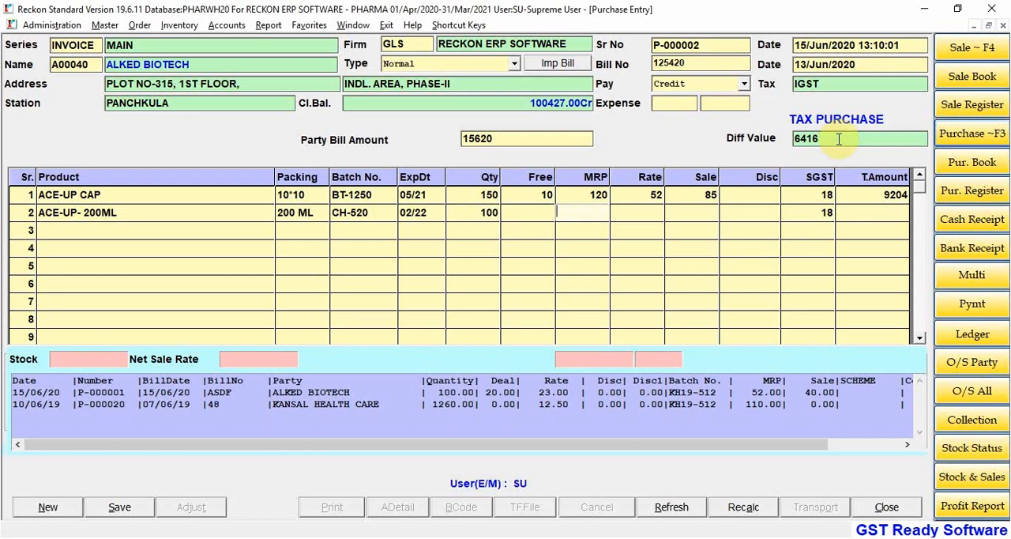
text(150)
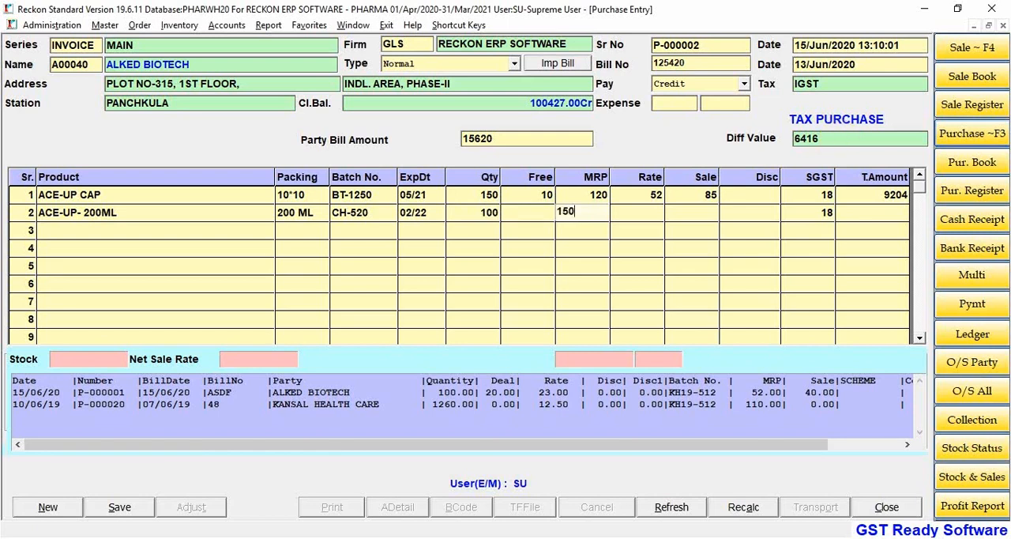
key(Return)
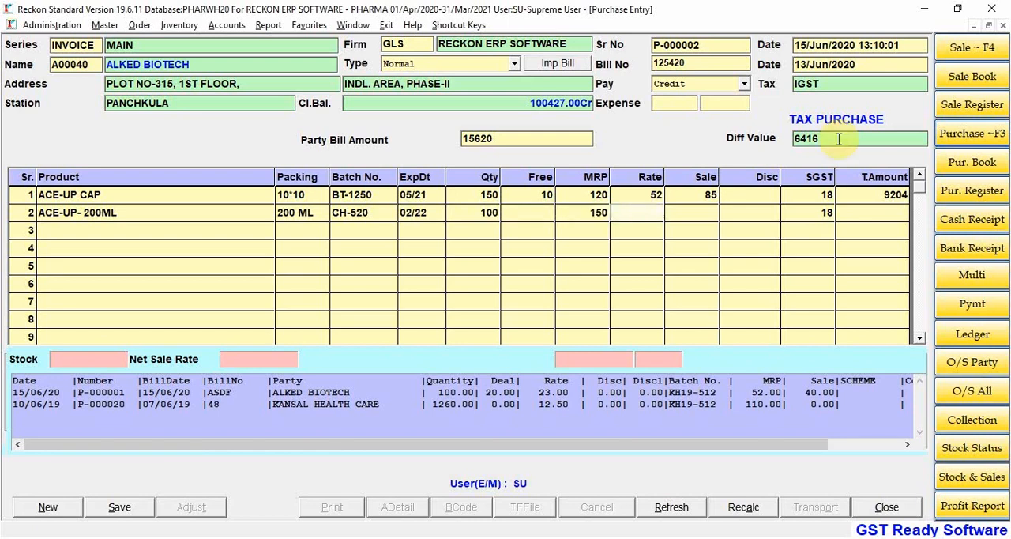
Step: Set the ACE-UP- 200ML purchase rate to 70 and sale rate to 90 without a discount, and complete the line
text(70)
key(Return)
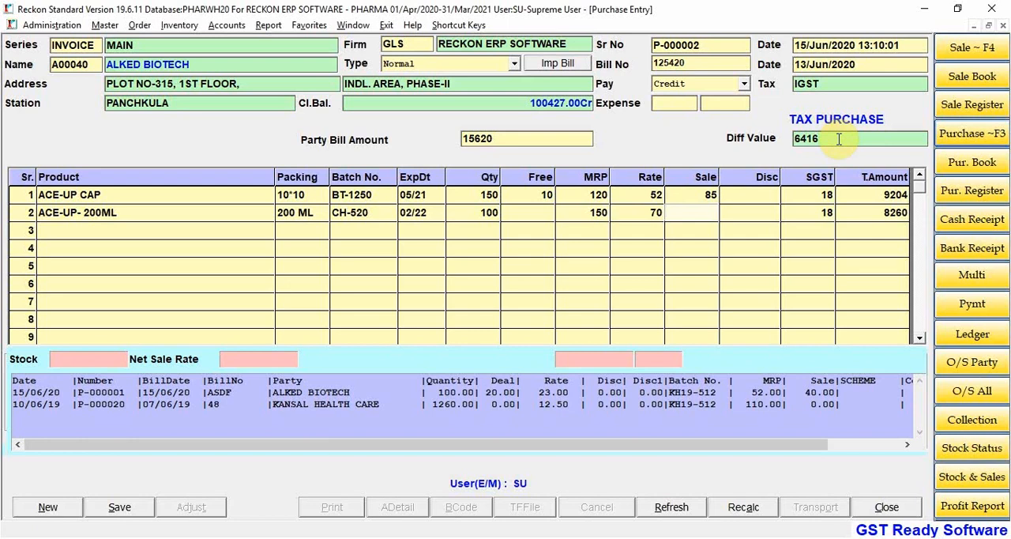
text(9)
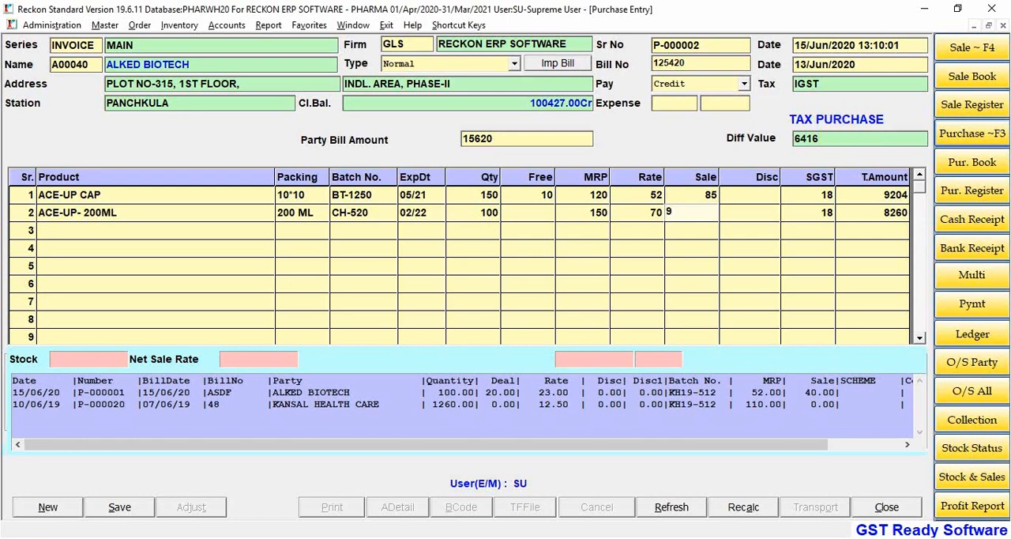
text(0)
key(Return)
key(Return)
key(Return)
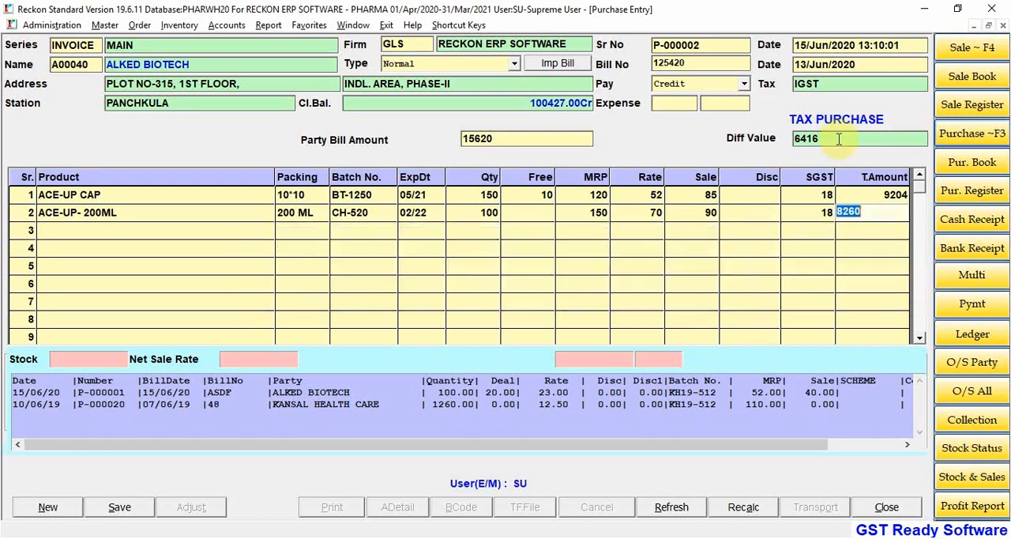
key(Return)
key(Escape)
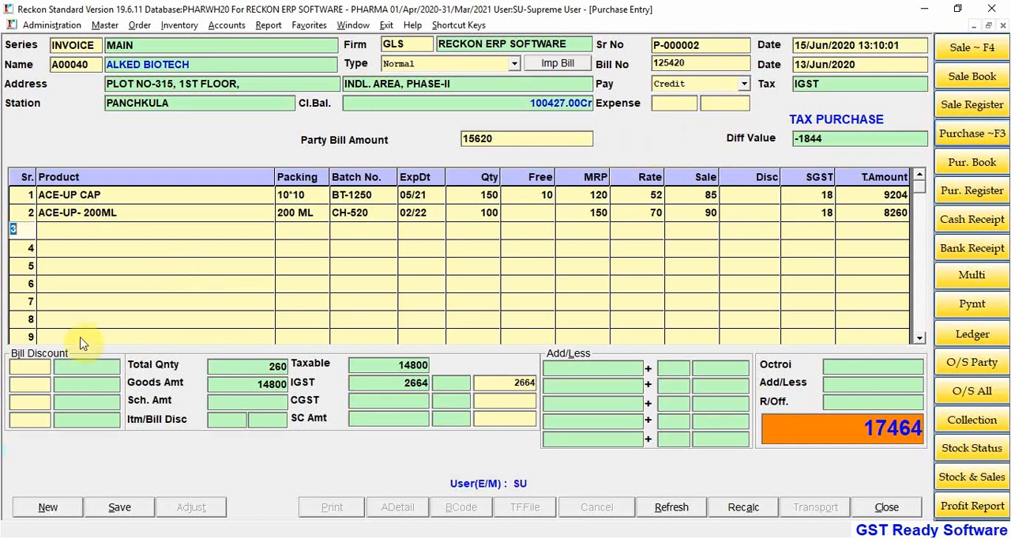
click(30, 368)
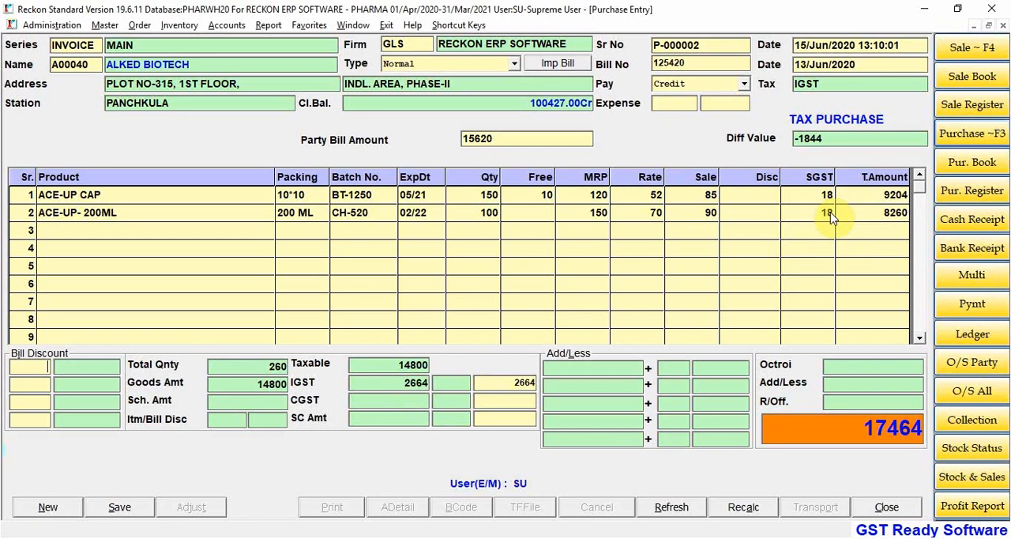
click(28, 229)
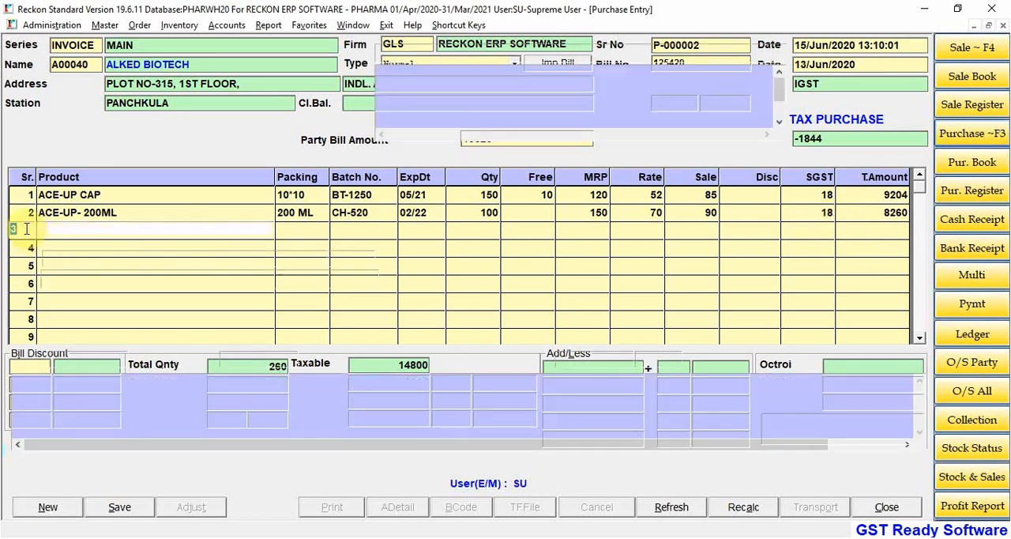
key(Escape)
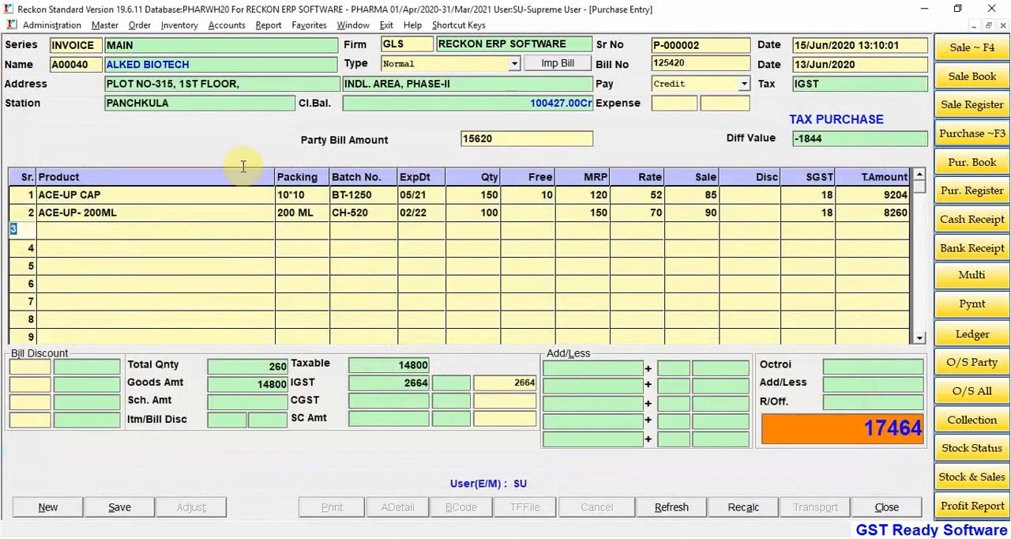
Step: Try to change the ACE-UP- 200ML quantity to 20 and cancel the line edit
click(484, 208)
text(2)
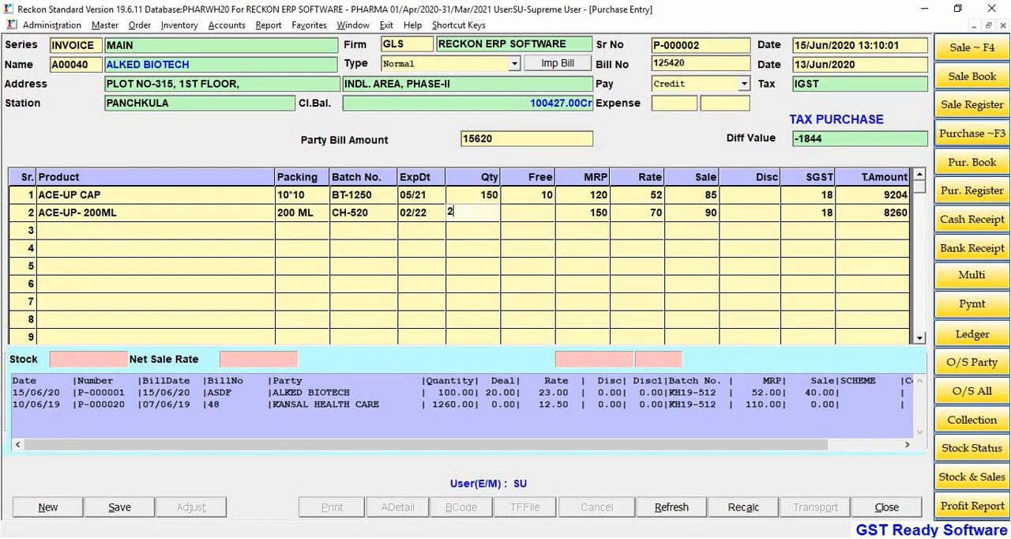
text(0)
key(Return)
key(Return)
key(Return)
key(Return)
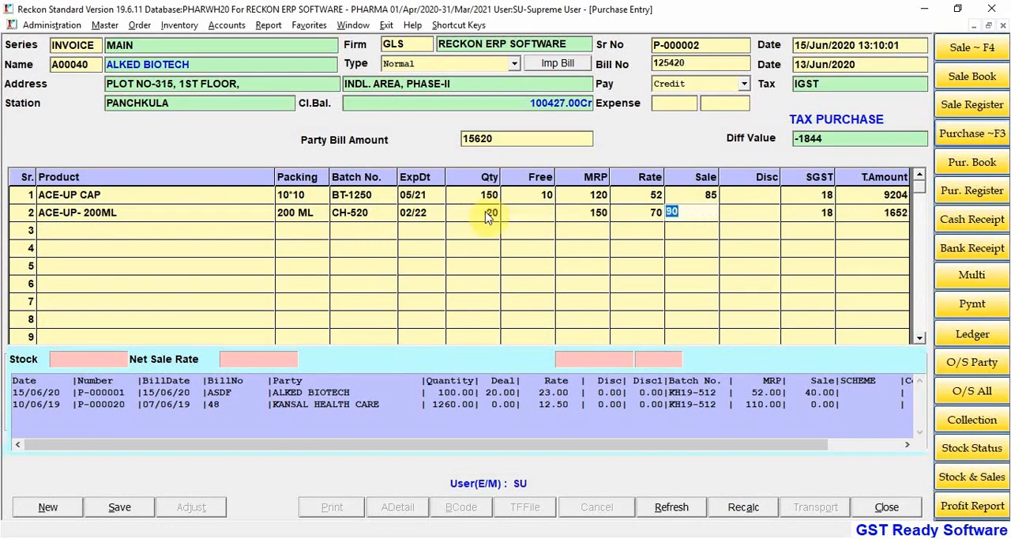
key(Escape)
Step: Set the ACE-UP- 200ML quantity to 20, accept its remaining values and complete the line
key(Return)
key(Return)
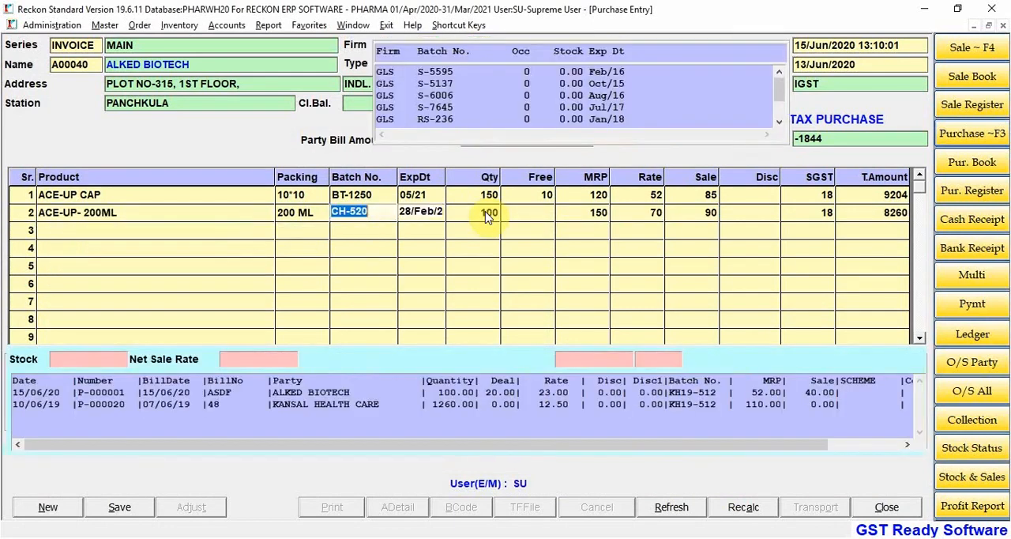
key(Return)
text(20)
key(Return)
key(Return)
key(Return)
key(Return)
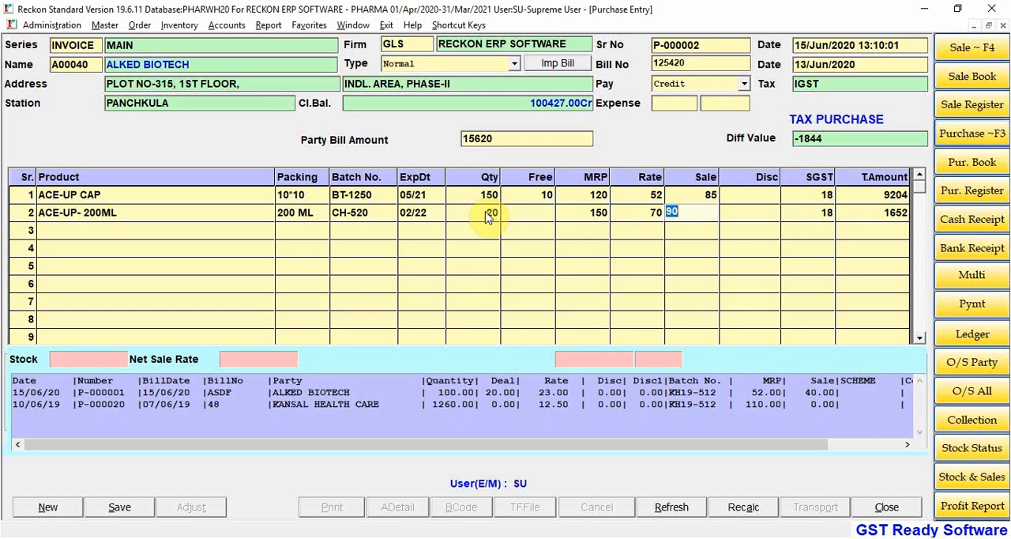
key(Return)
key(Return)
key(Return)
key(Return)
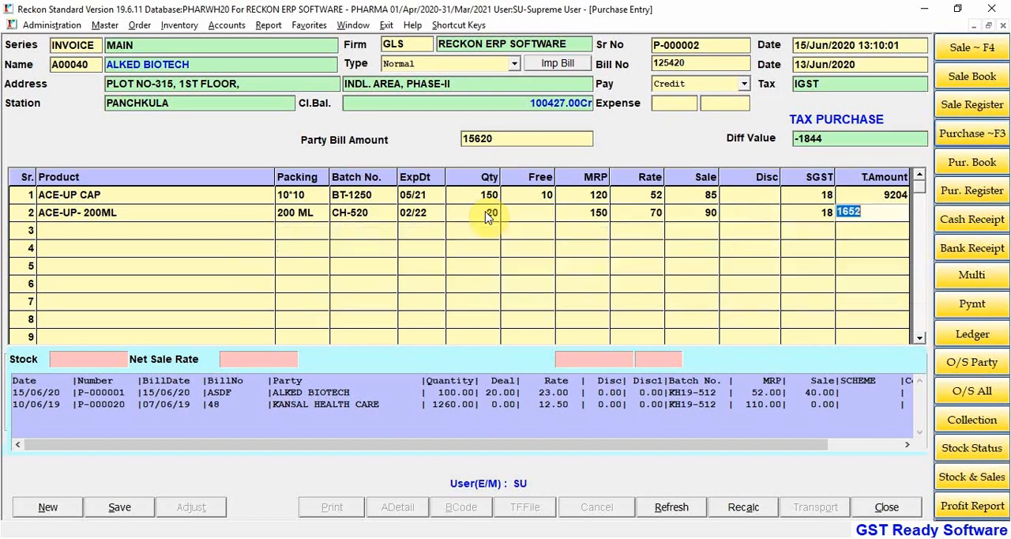
key(Return)
Step: Pick ACETER-SP as the product for the third line
key(Down)
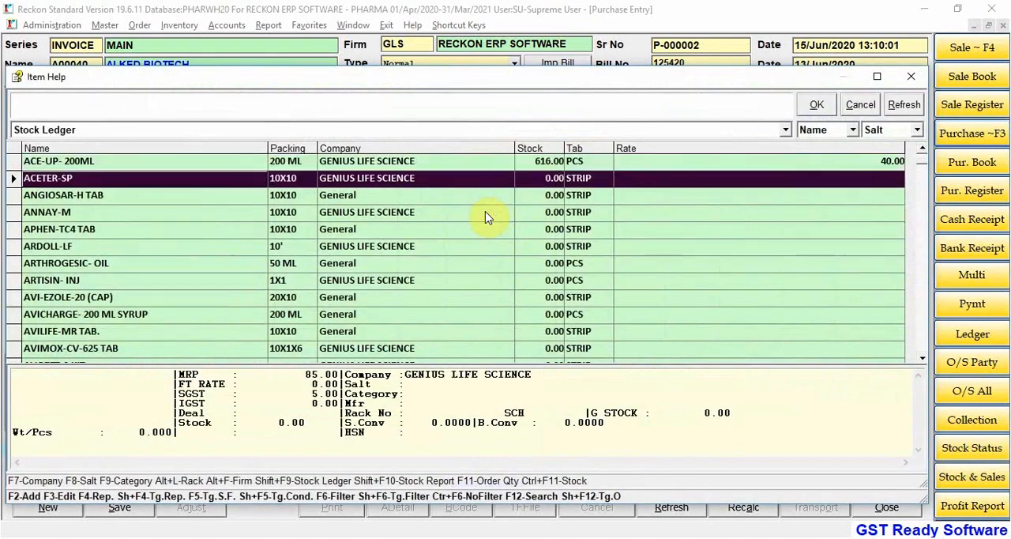
key(Down)
key(Up)
key(Return)
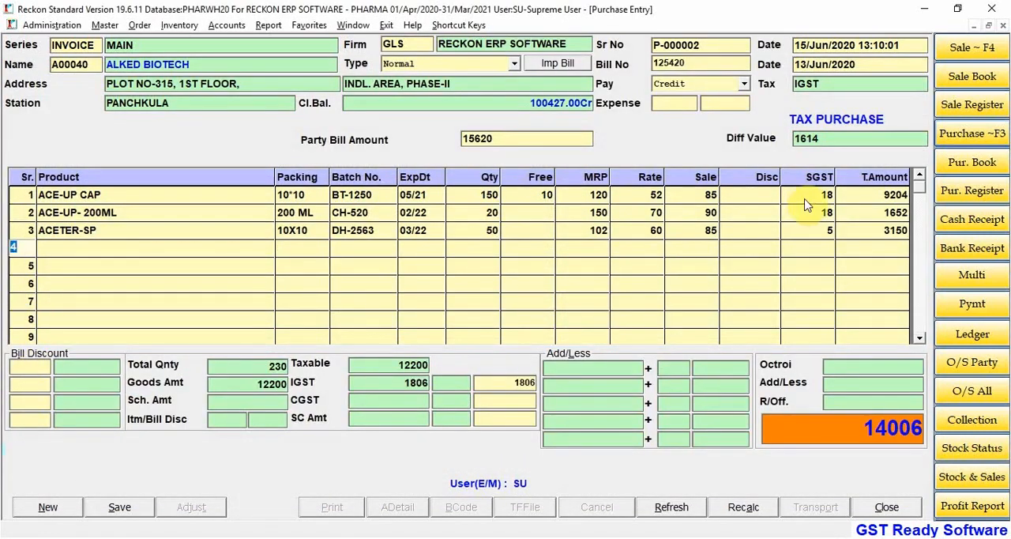
Step: Give the ACETER-SP line a discount of 10 and complete the line
click(747, 230)
text(10)
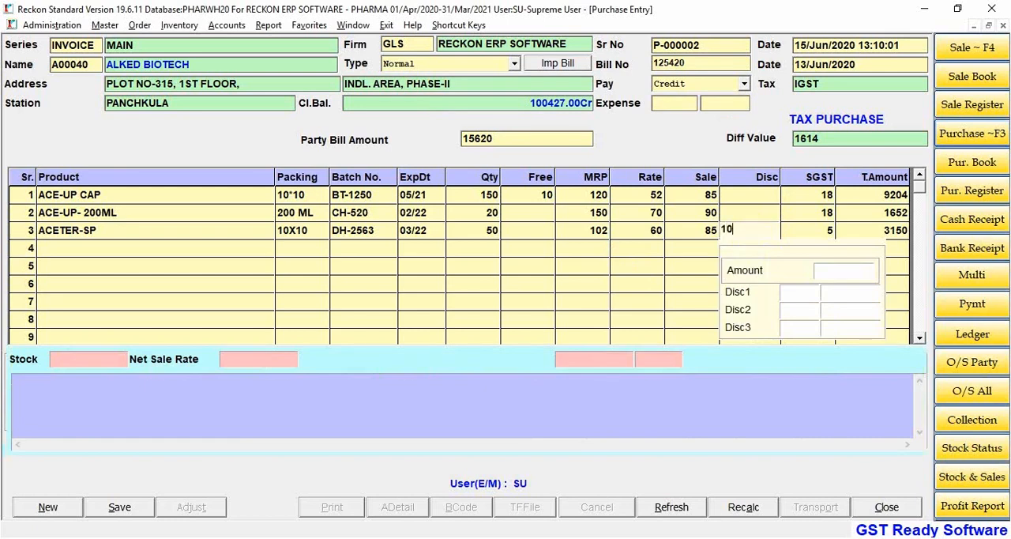
key(Return)
key(Return)
key(Return)
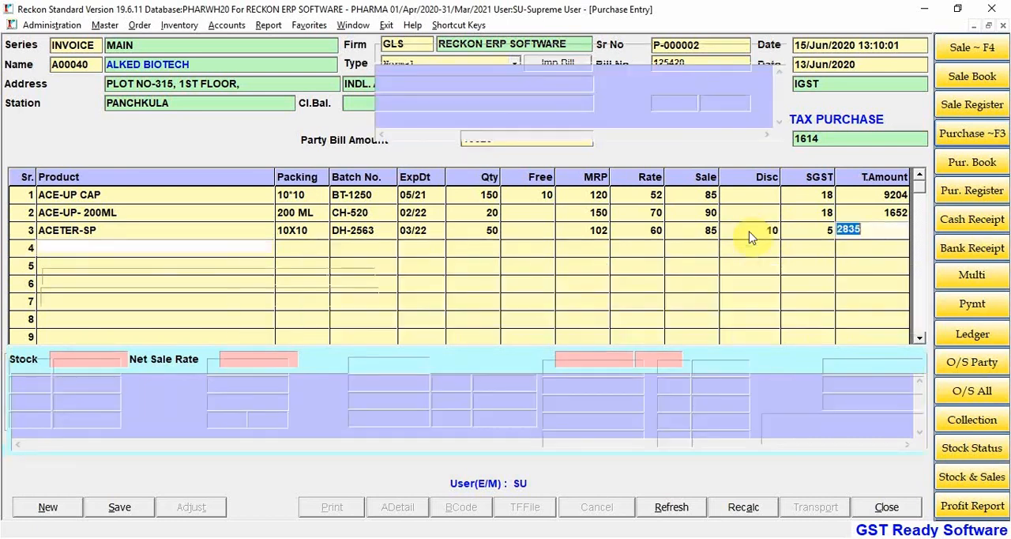
key(Escape)
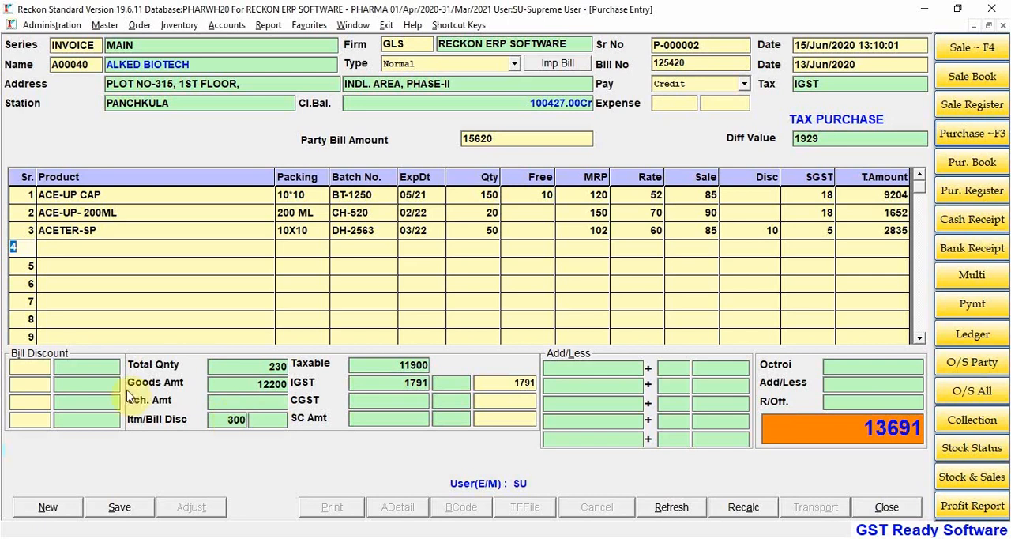
Step: Apply a bill discount of 5 in the first bill discount row
click(22, 367)
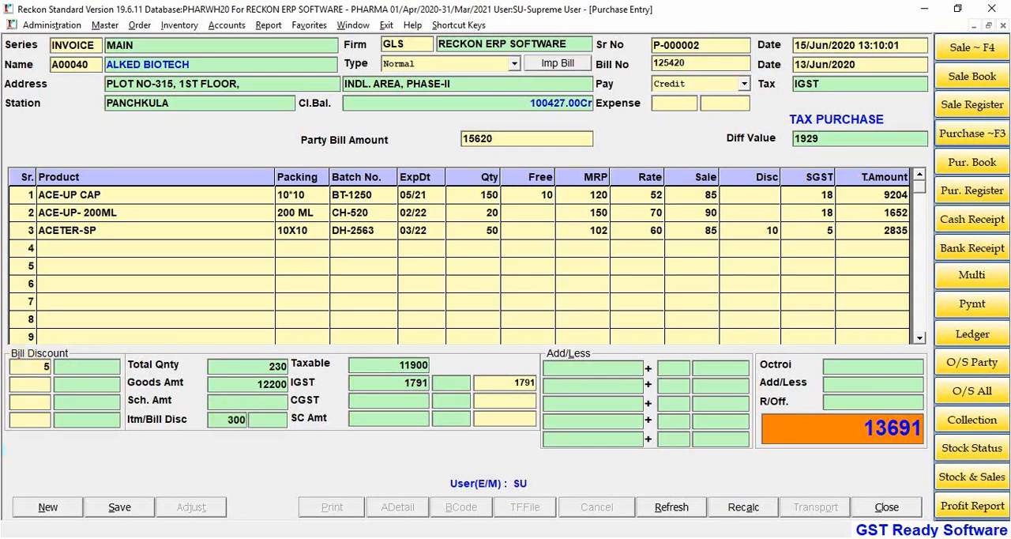
text(5)
key(Return)
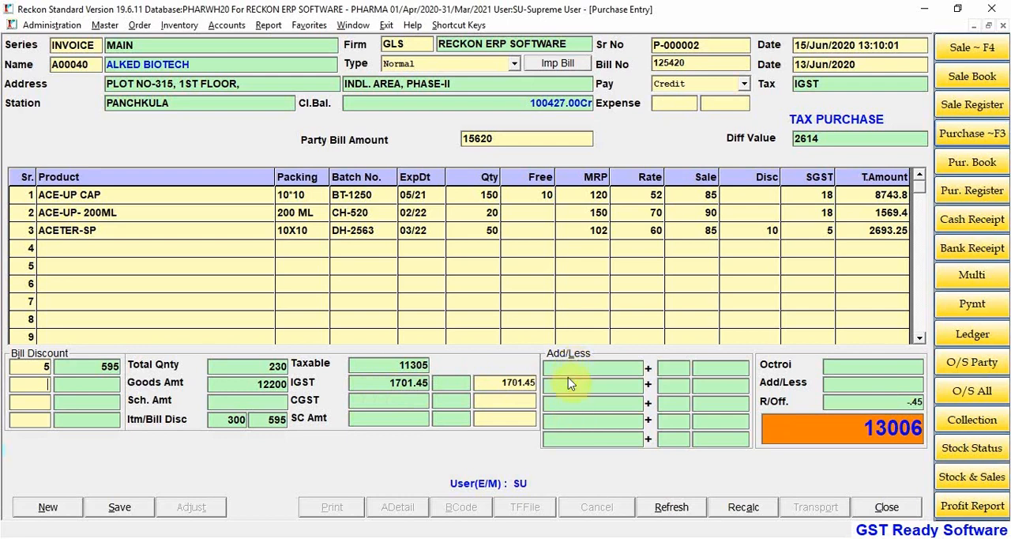
Step: Start a new item from the fourth line's product list and name it FREIGHT 18%
click(27, 249)
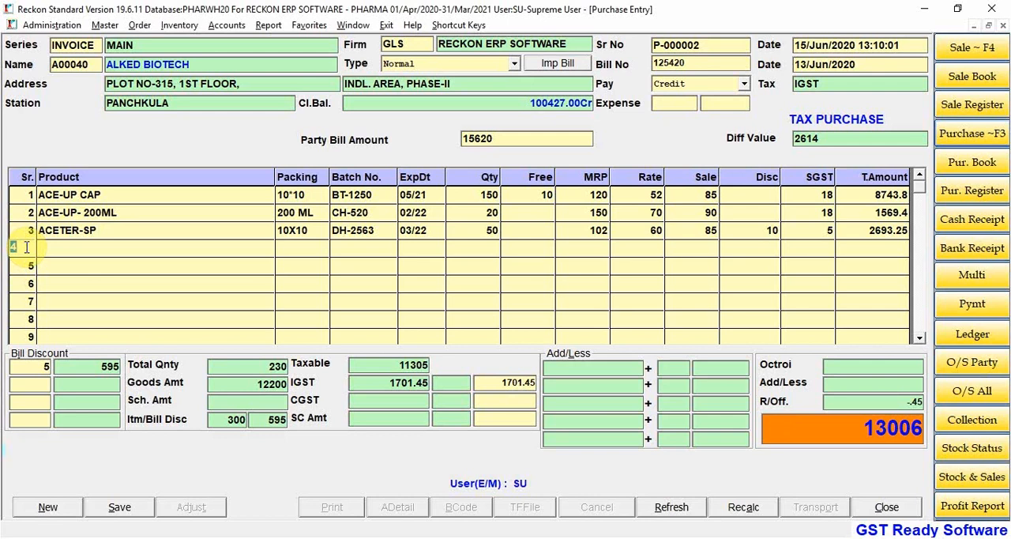
key(Return)
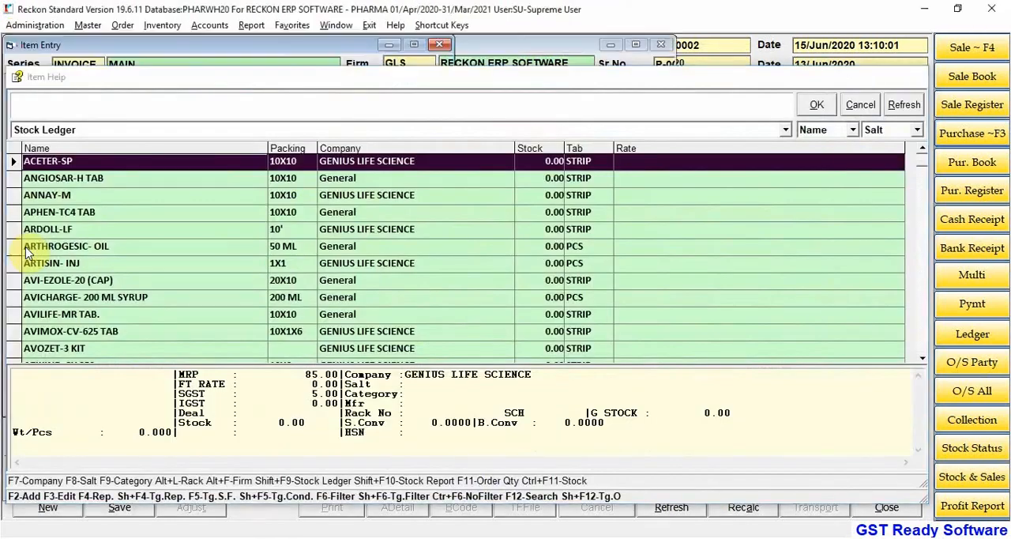
key(F2)
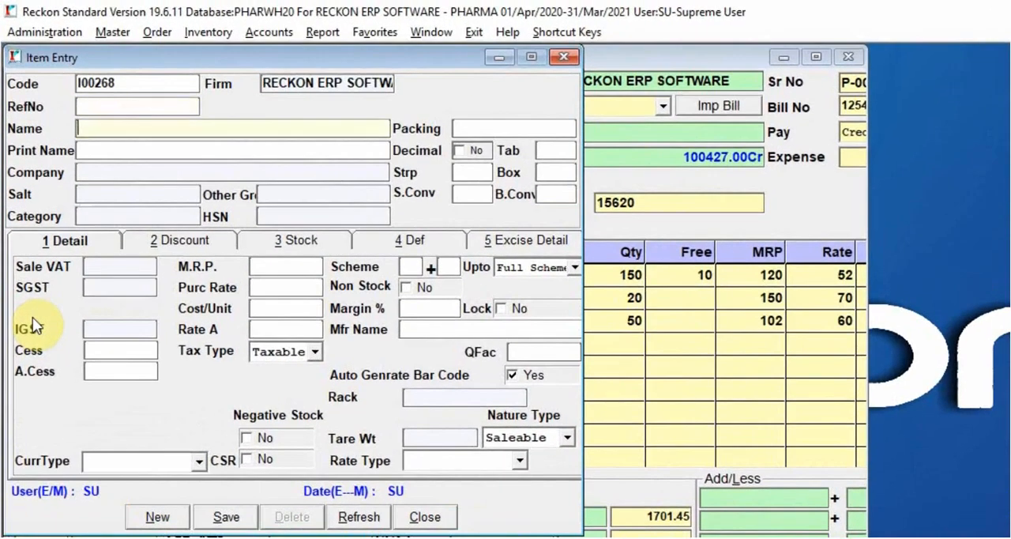
text(FREIGHT )
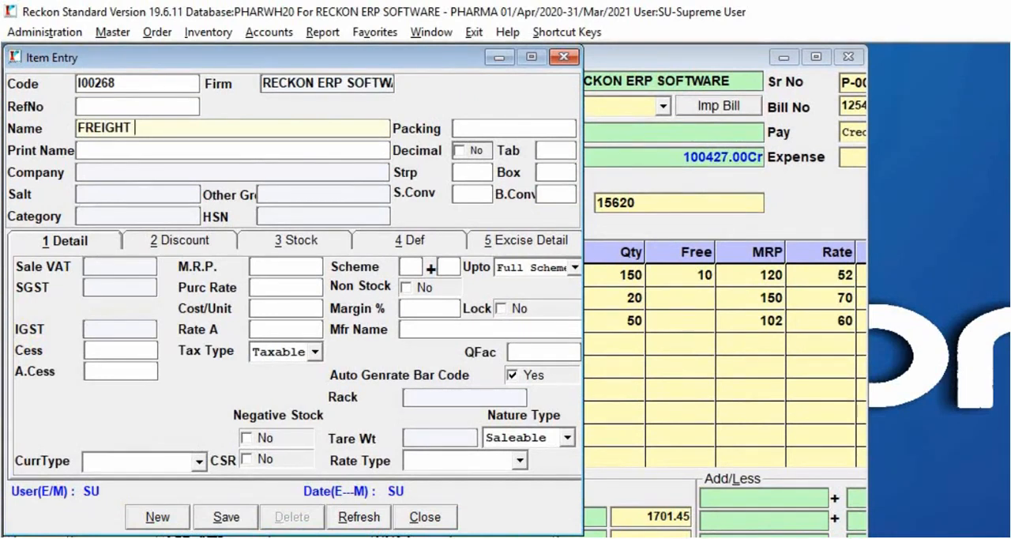
text(18%)
key(Return)
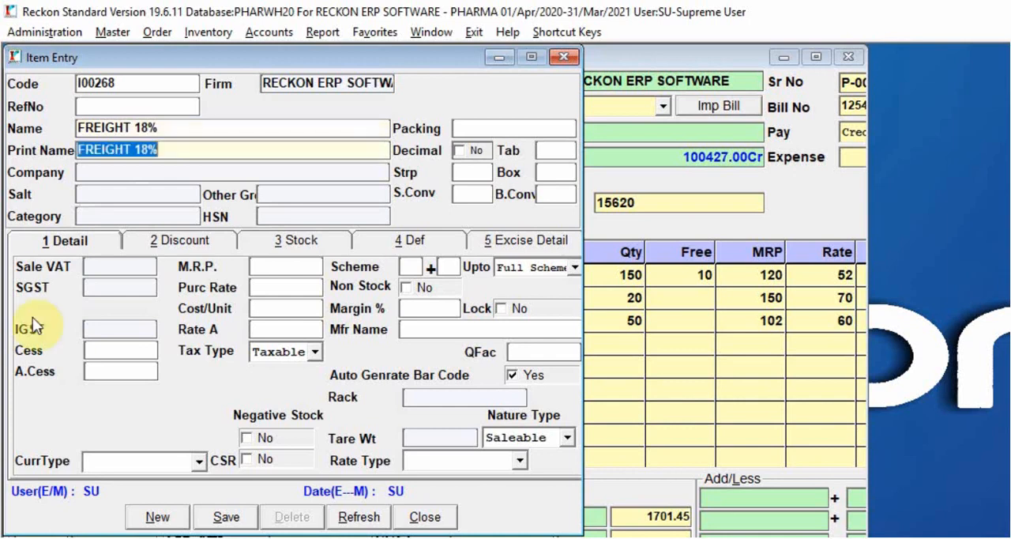
Step: Accept the same print name for the freight item, with CIPLA as its company and no salt
key(Return)
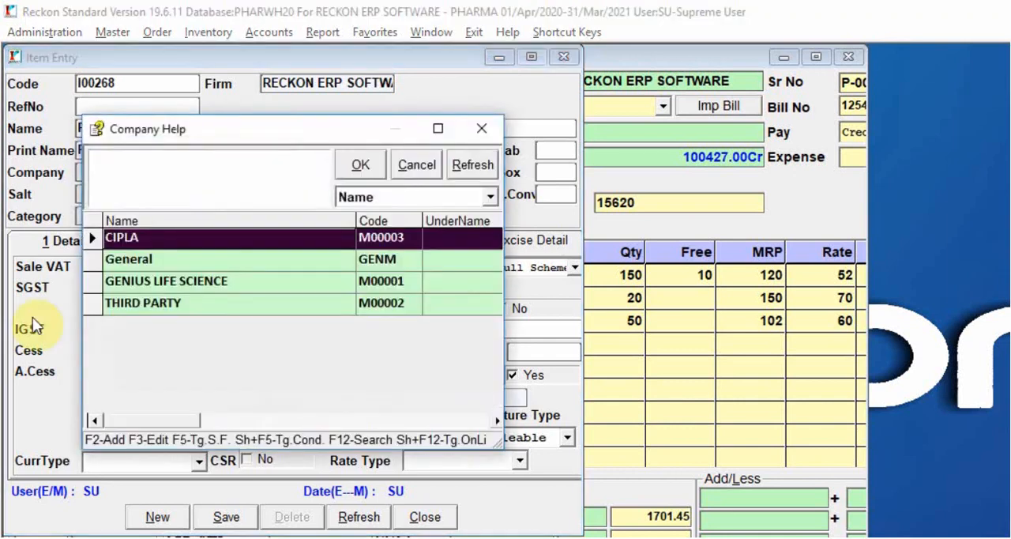
key(Escape)
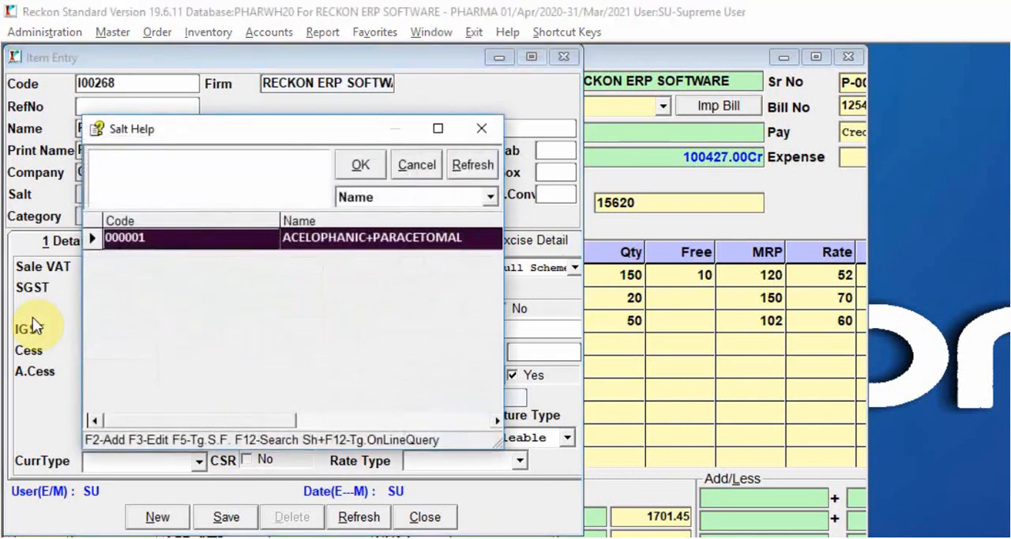
key(Escape)
Step: Assign SGST 18% and IGST 18% to the freight item, leaving Sale VAT empty
click(113, 270)
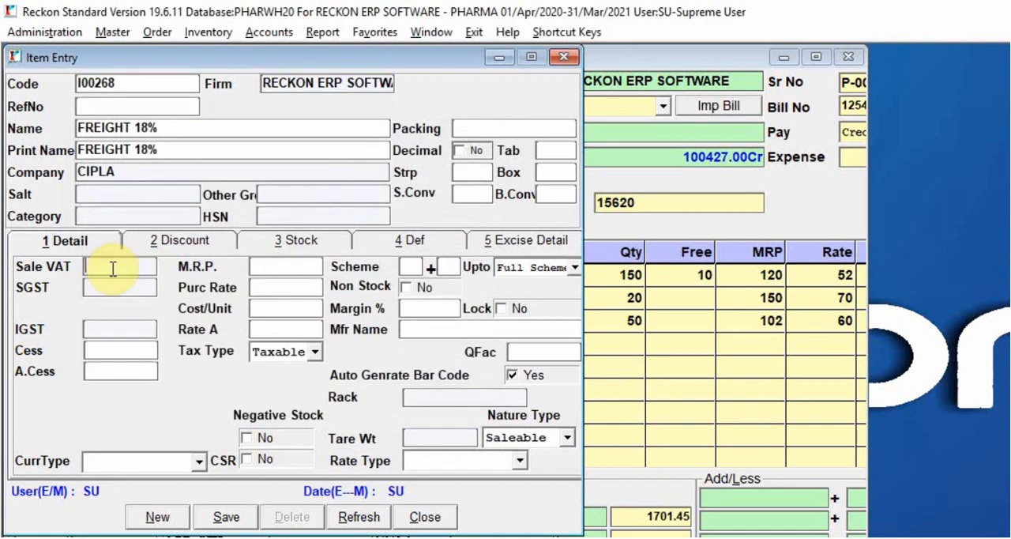
key(Up)
key(Down)
key(Return)
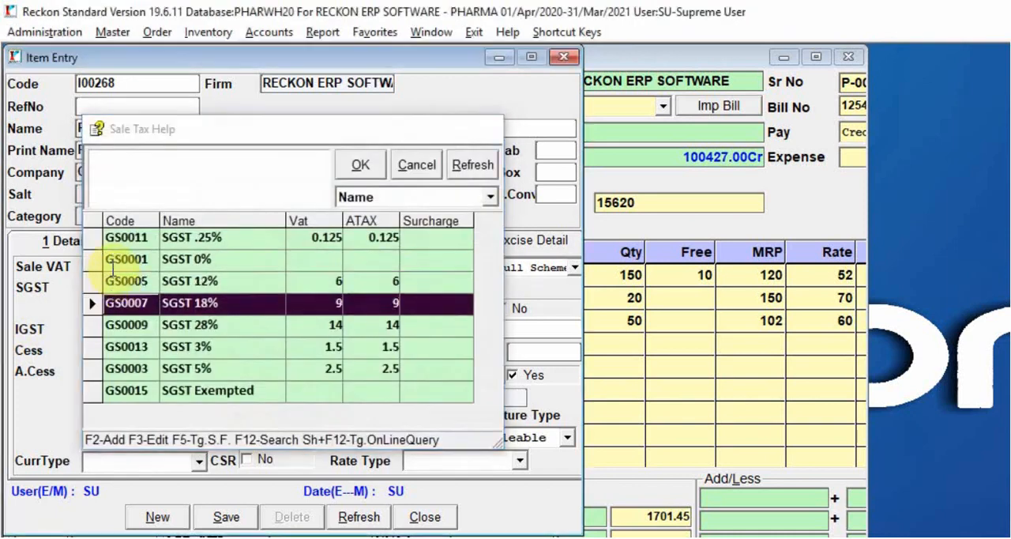
key(Down)
key(Down)
key(Down)
key(Return)
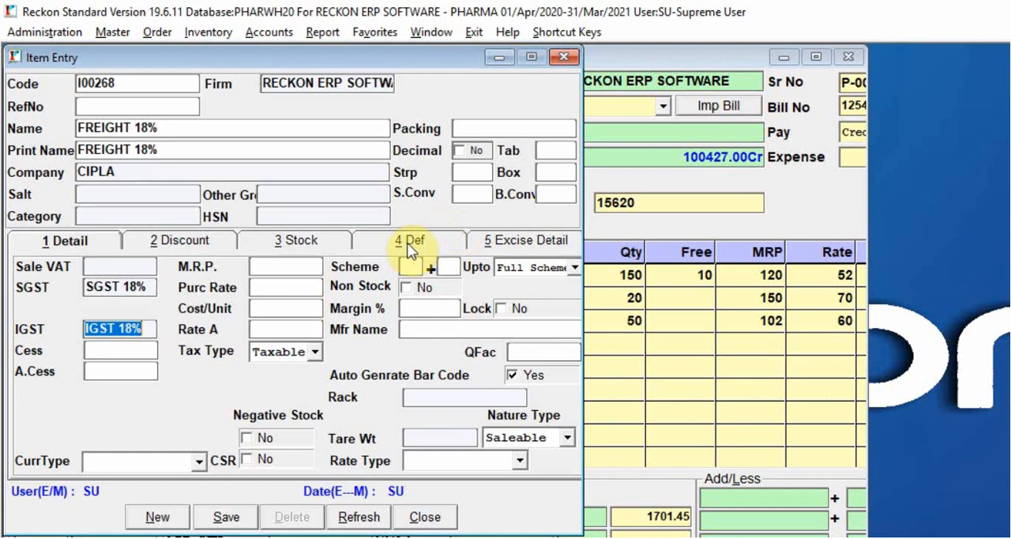
Step: Mark the freight item as non-stock with nature type Service, then save it and close the item entry
click(411, 288)
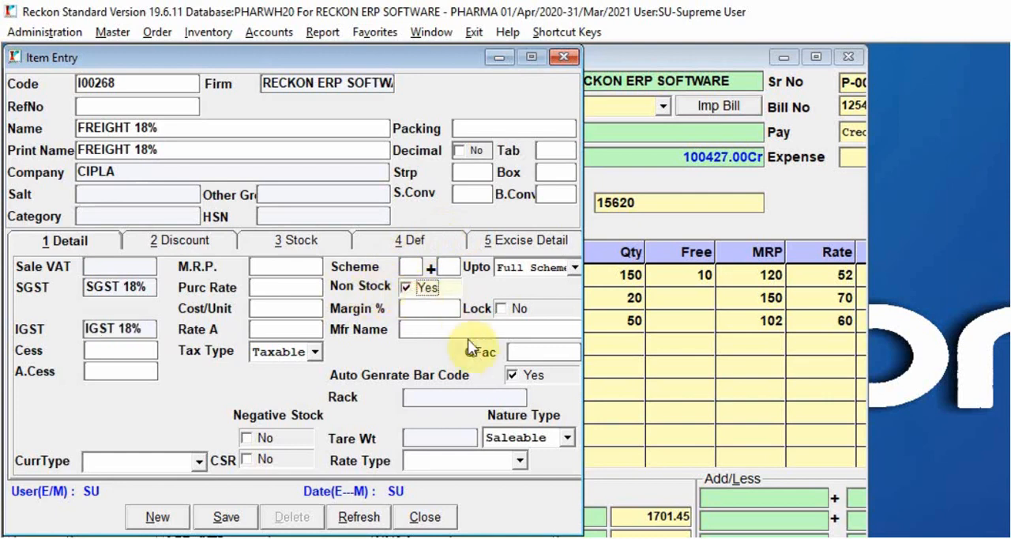
click(520, 436)
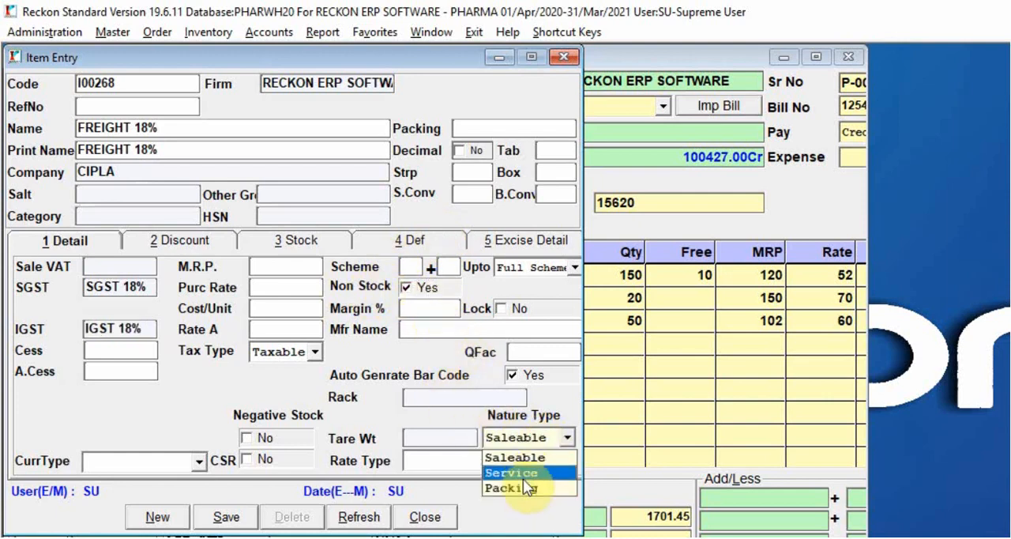
click(523, 473)
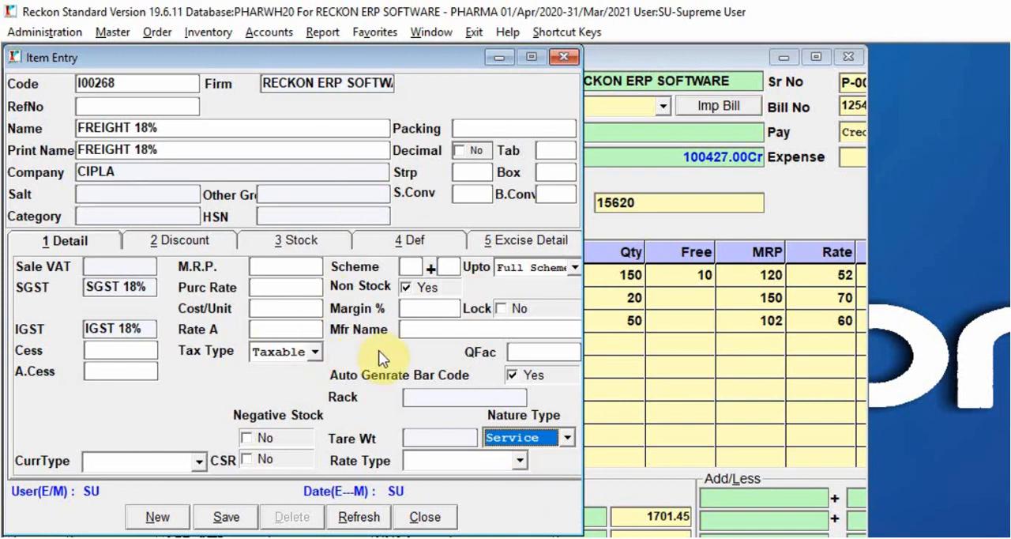
click(225, 517)
click(426, 517)
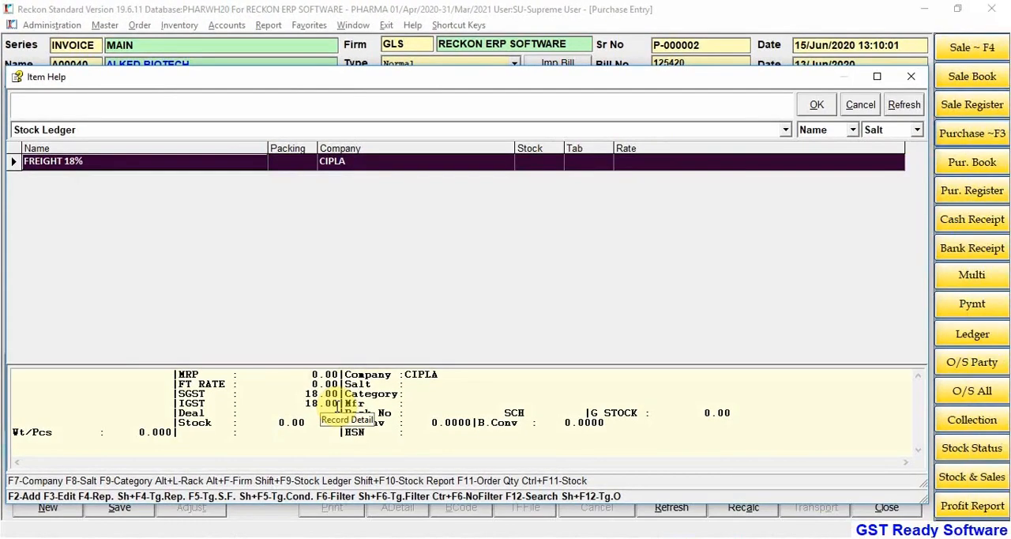
Step: Add FREIGHT 18% as the fourth invoice line without a quantity or MRP
key(Return)
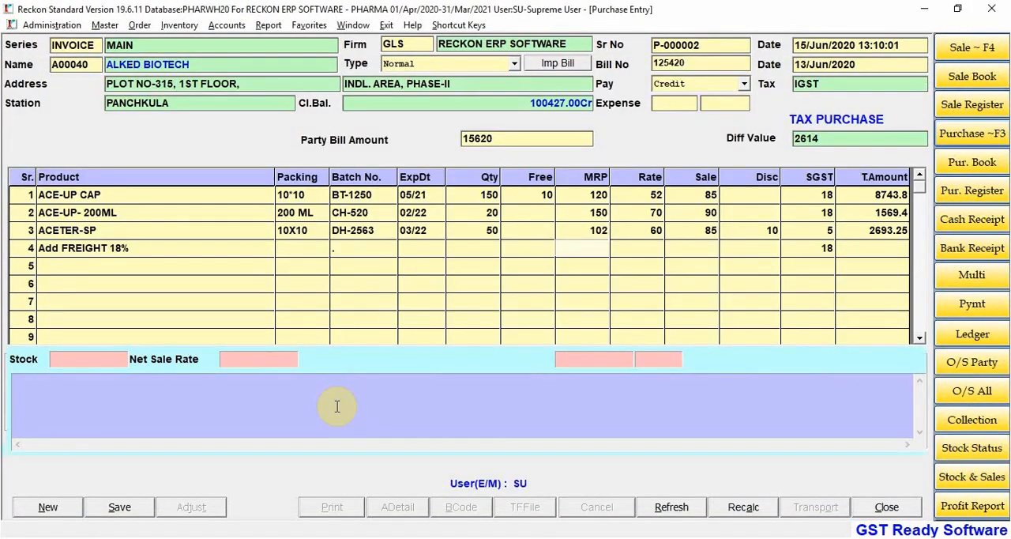
key(Escape)
key(Return)
key(Return)
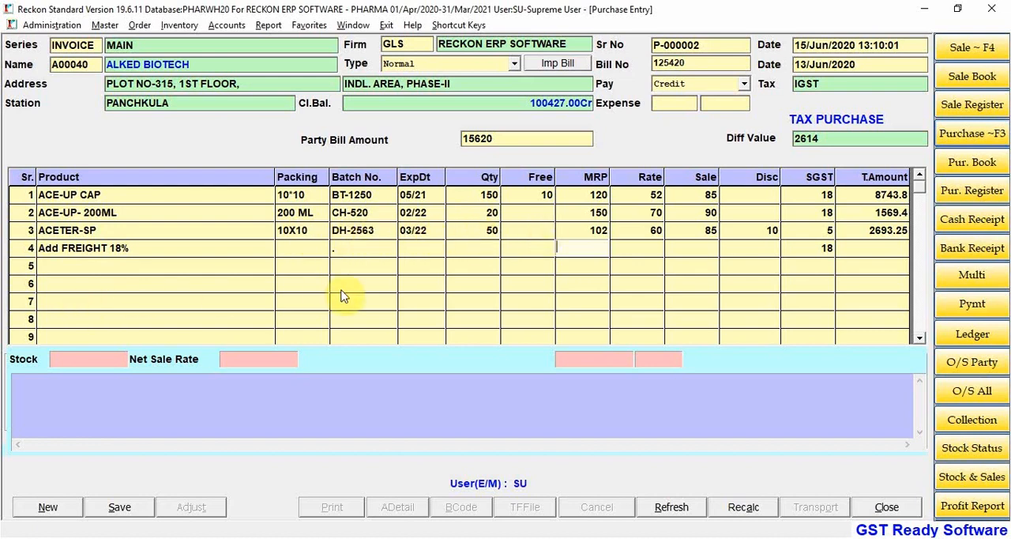
key(Return)
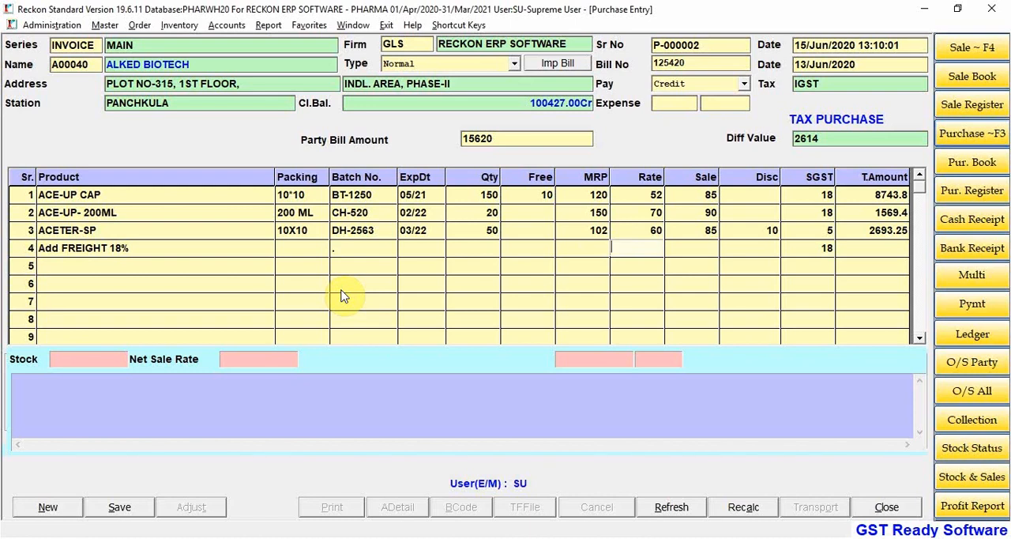
Step: Set the FREIGHT 18% rate to 2400A and complete the line
text(25)
text(400A)
key(Return)
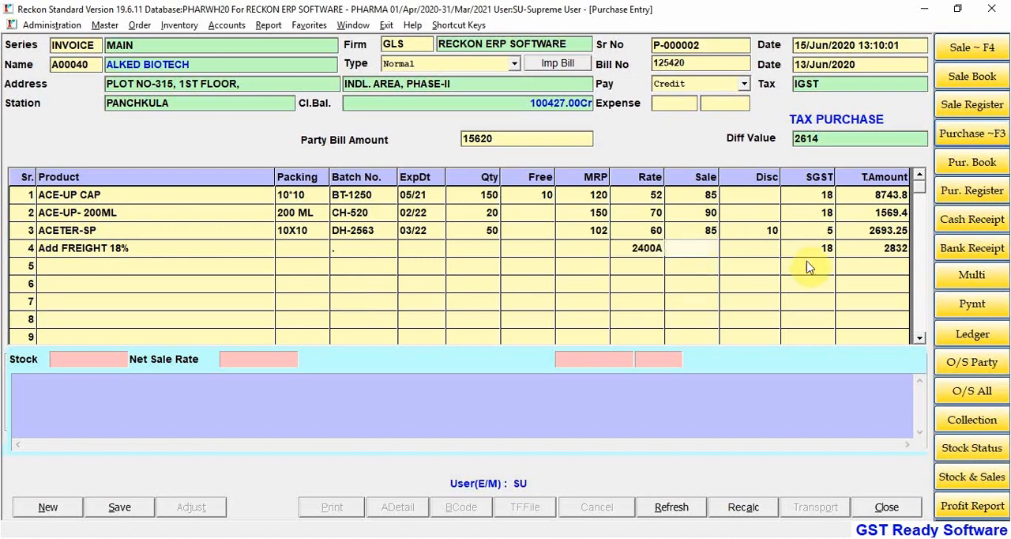
click(899, 251)
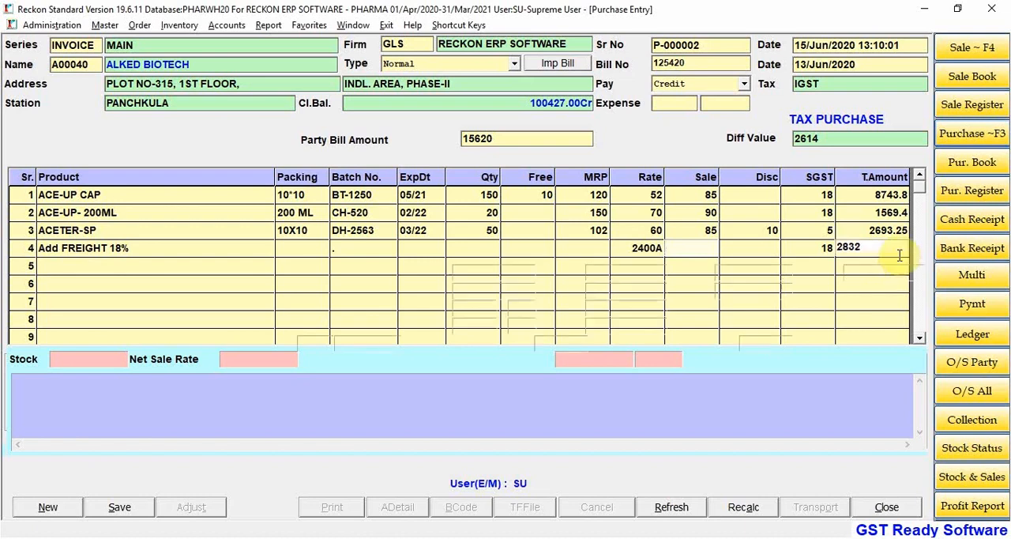
key(Return)
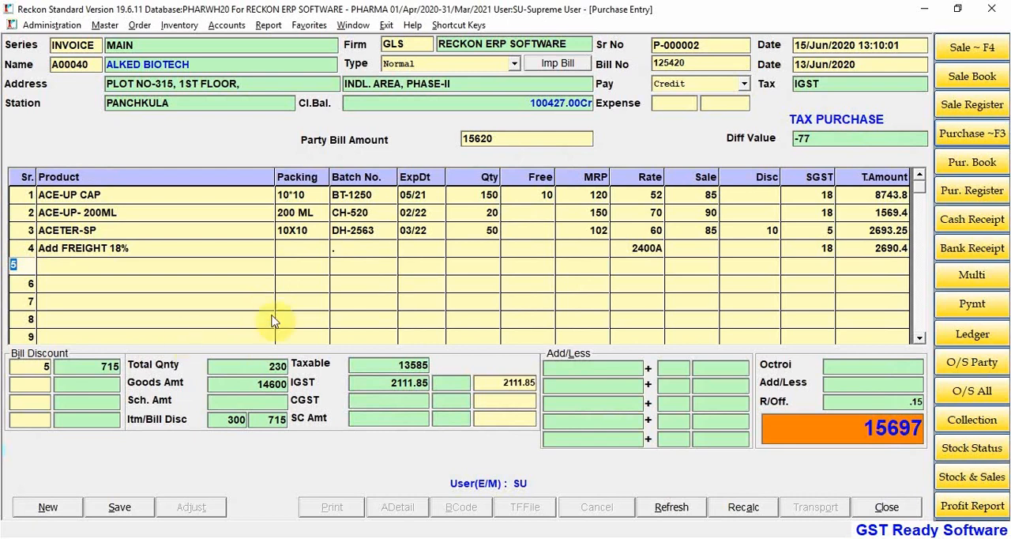
Step: Choose CASH DISC as the ledger account for the first Add/Less row of the invoice
click(573, 366)
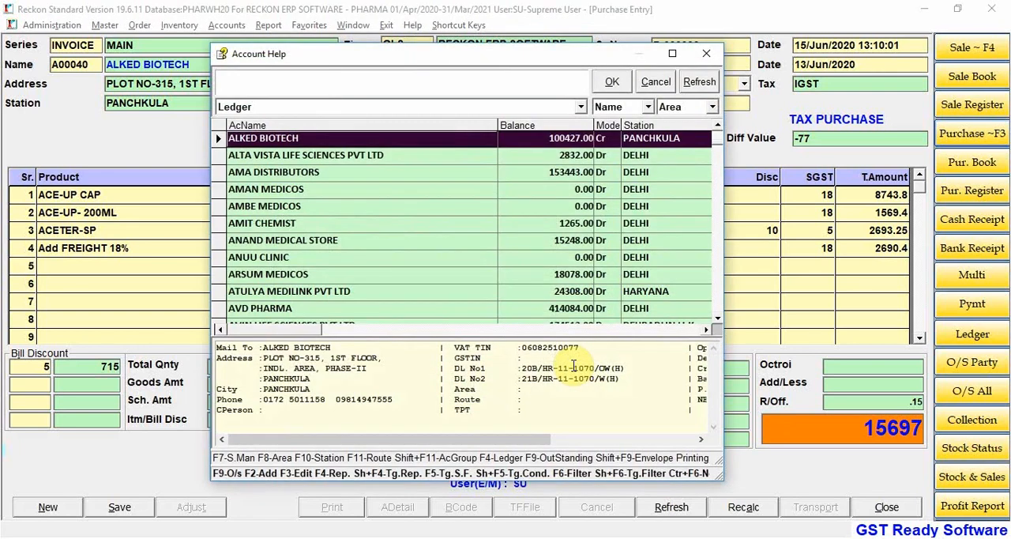
text(CASH)
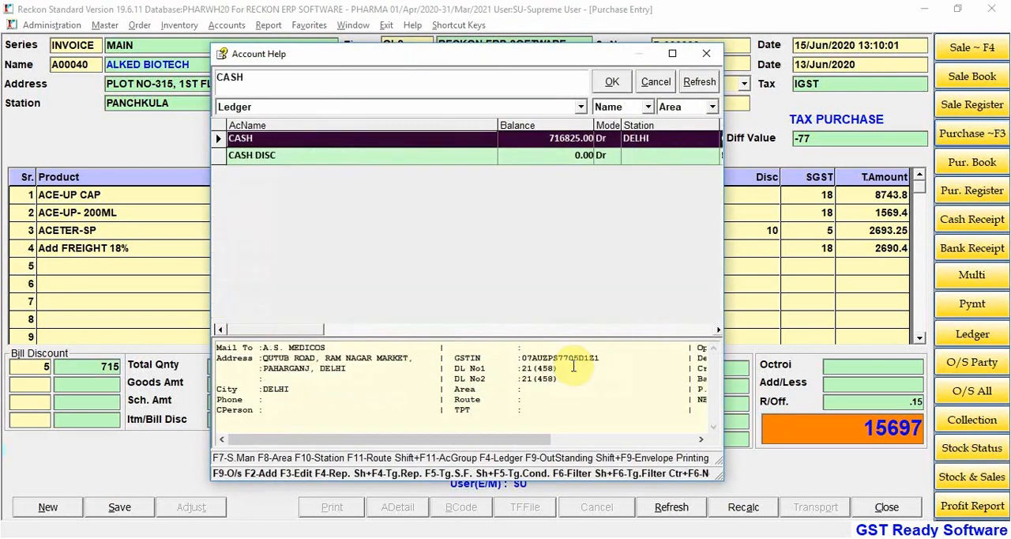
key(Down)
key(Return)
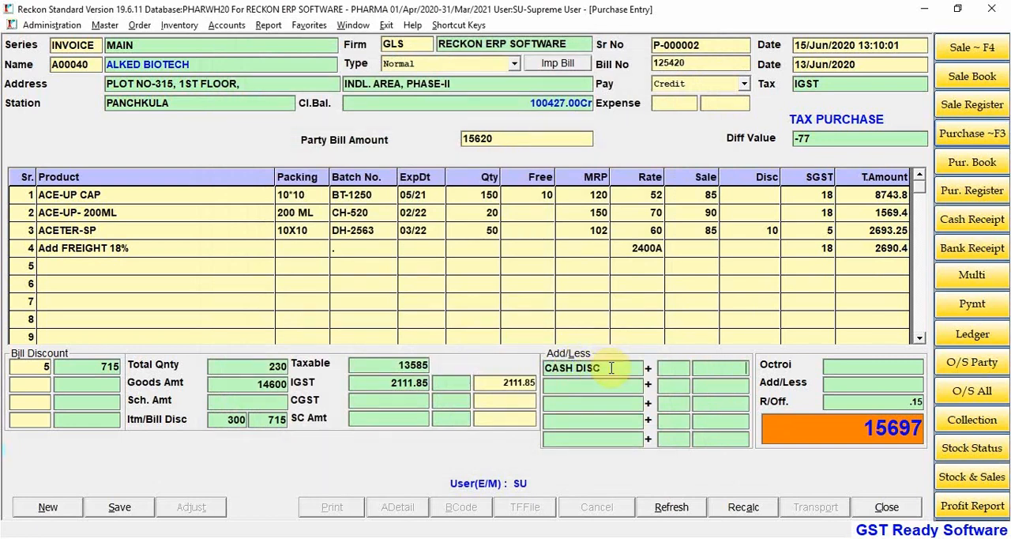
Step: Enter -250 as the CASH DISC amount and save the purchase invoice
click(674, 368)
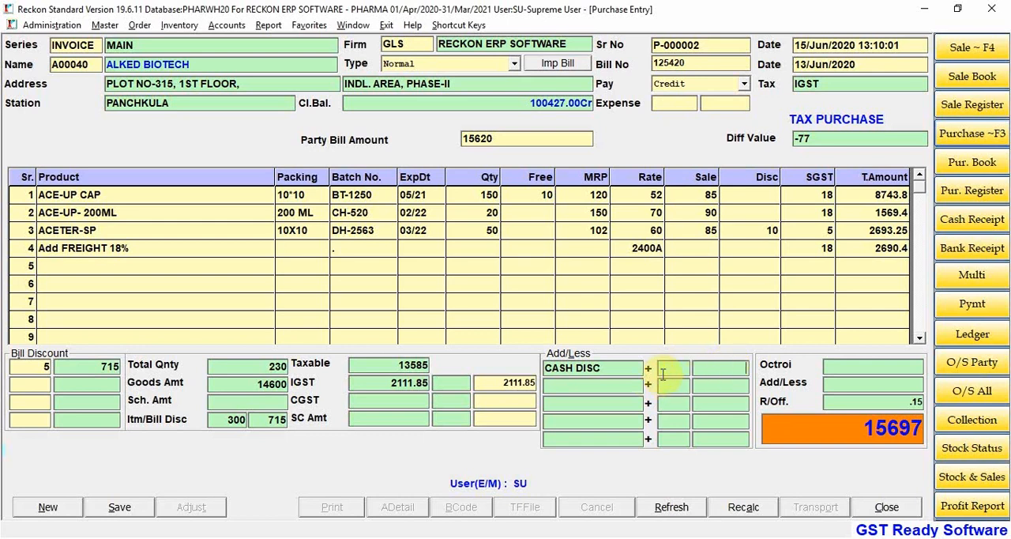
text(250)
key(Return)
key(Escape)
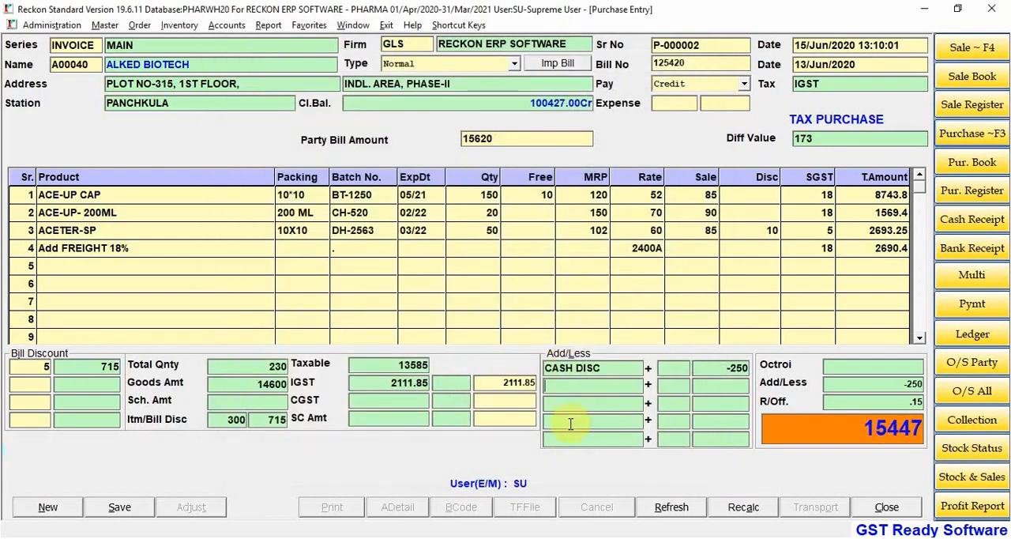
click(120, 506)
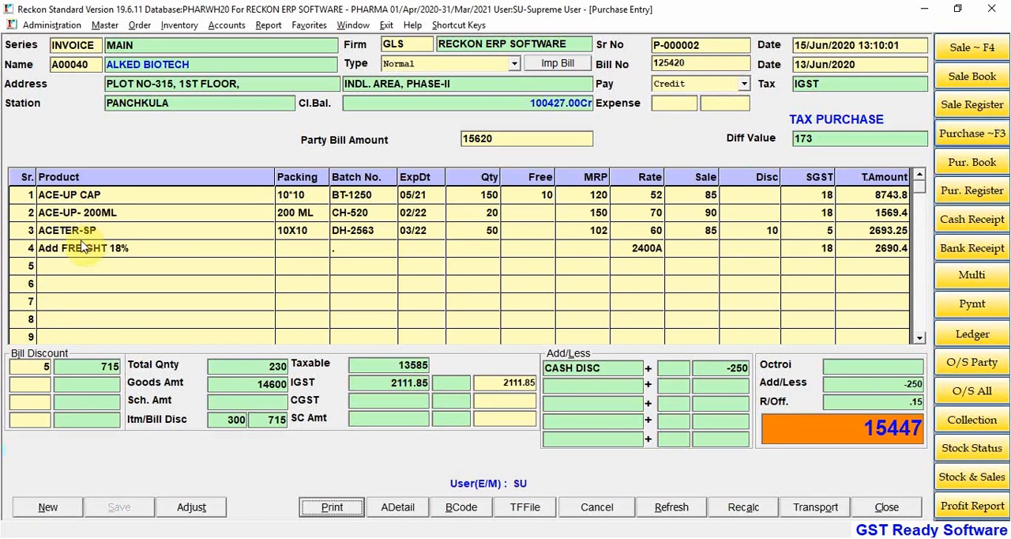
Step: Preview the stock ledger of ACETER-SP up to 15/06/2020, then return to the purchase invoice
key(ctrl+i)
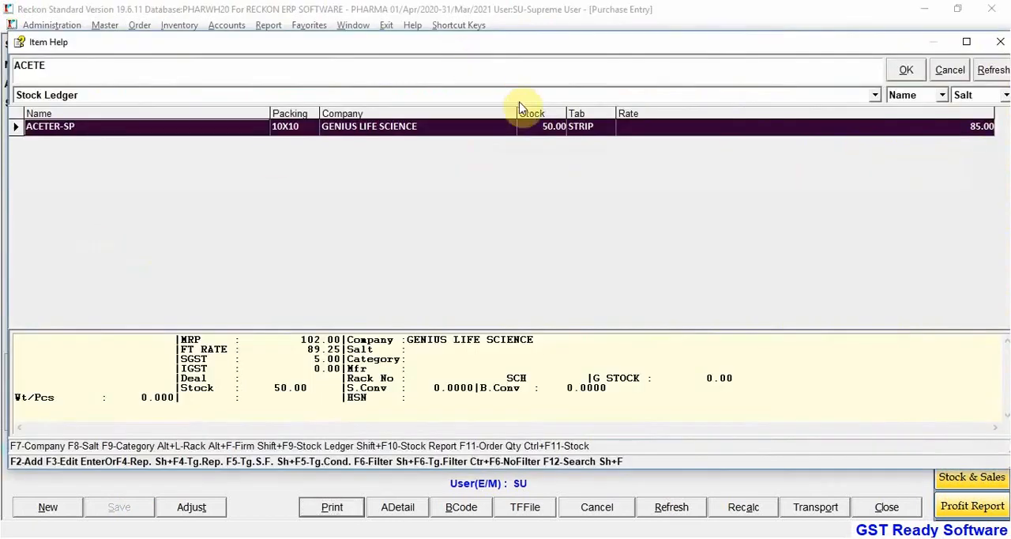
drag(564, 43, 551, 87)
key(Return)
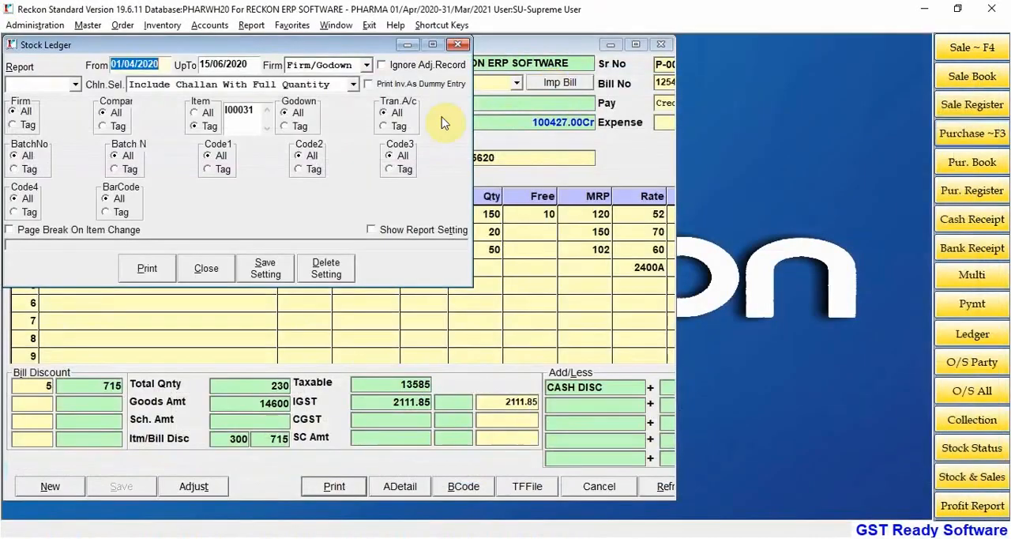
click(173, 267)
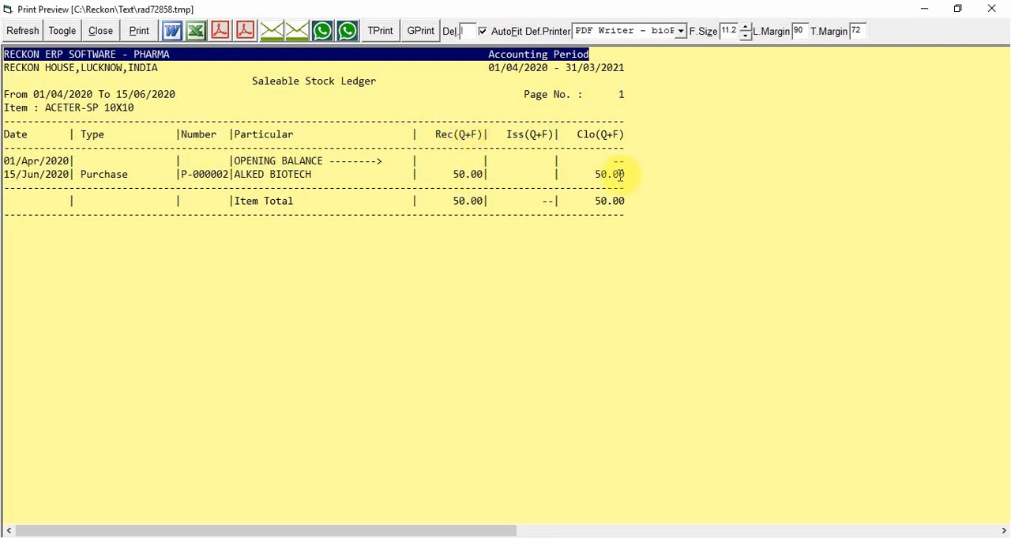
click(991, 9)
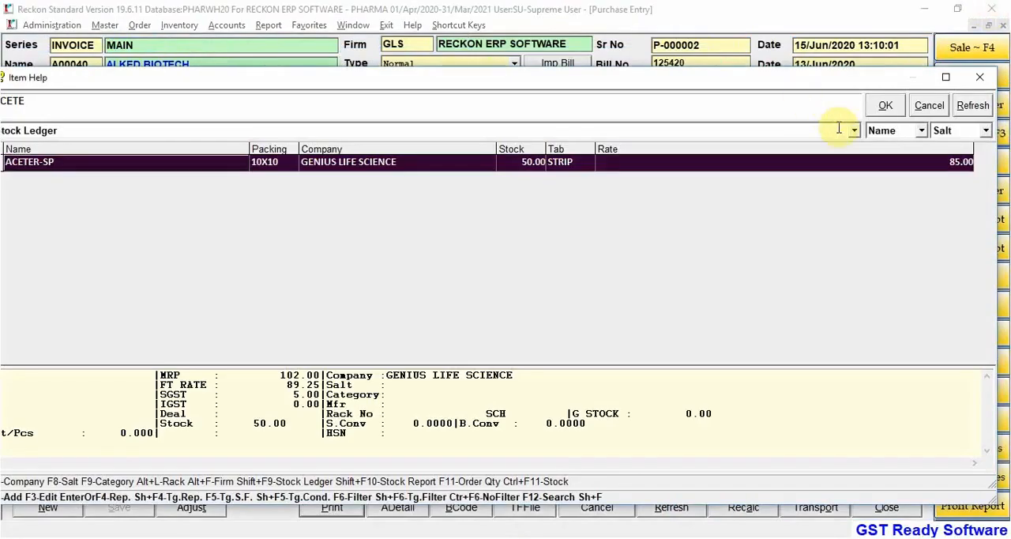
click(929, 107)
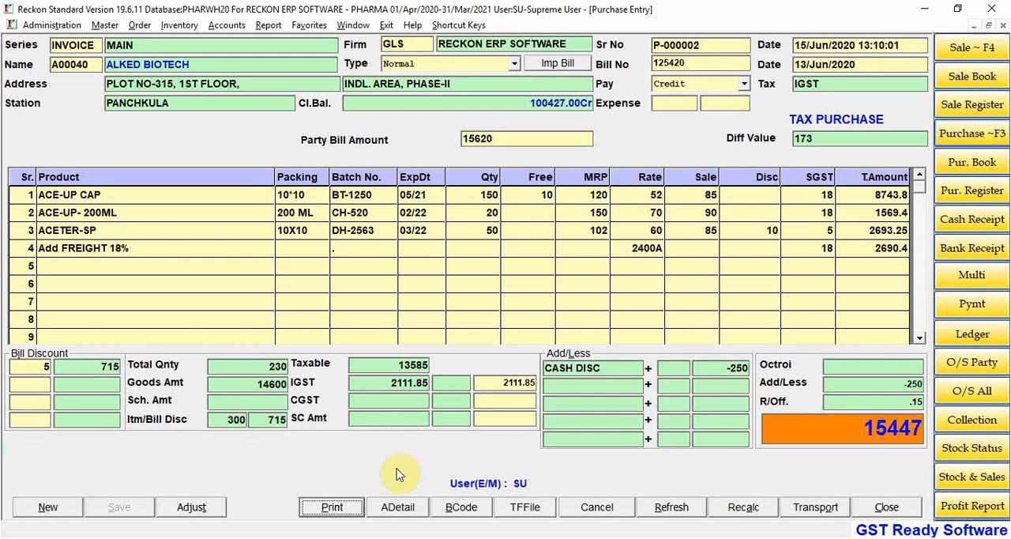
Step: View the saved invoice's tax and discount breakdown in the bill detail and close it
click(403, 510)
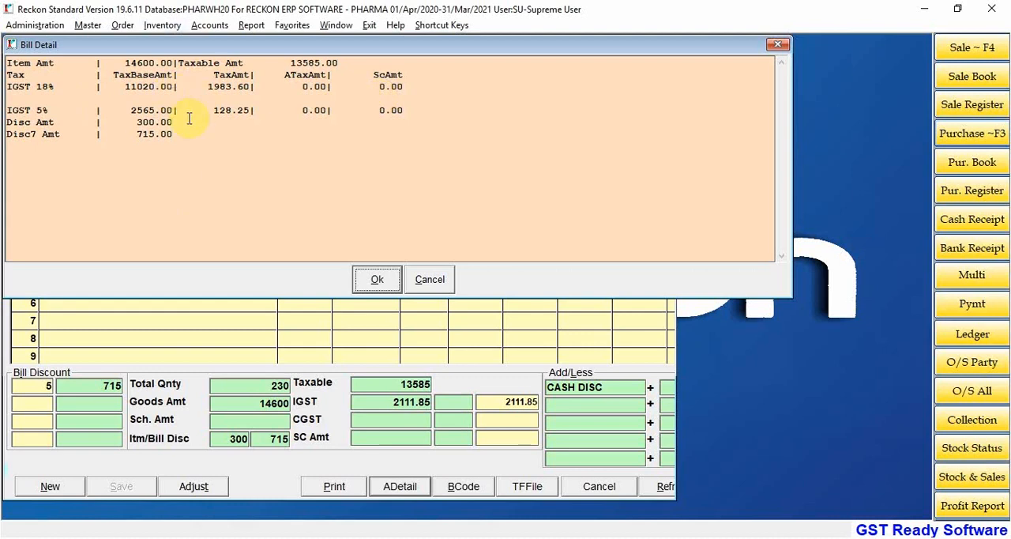
click(429, 280)
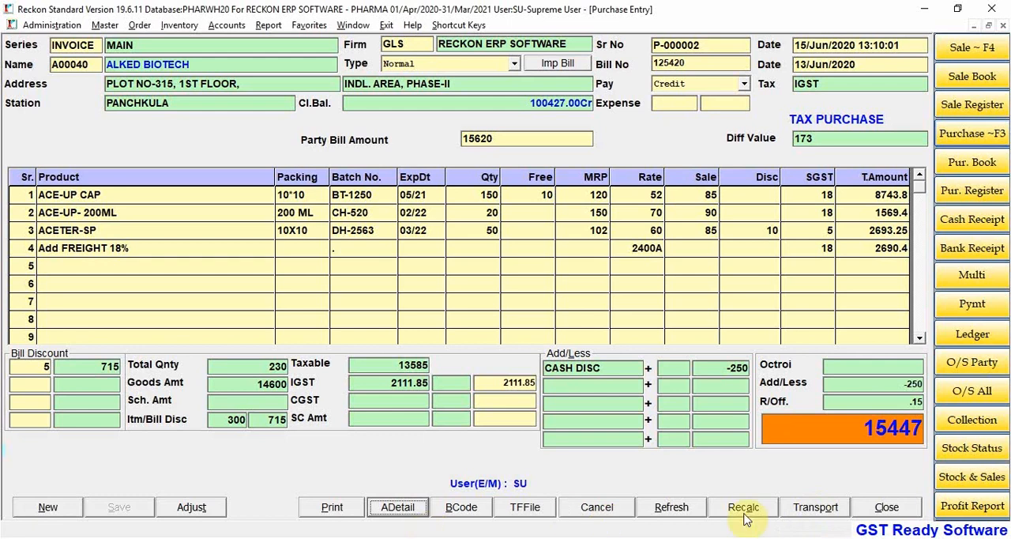
Step: Fill in the transporter details with mode Road, transporter AMRITSAR TRANSPORT CORP. (ATC) and type Regular, and confirm them
click(816, 508)
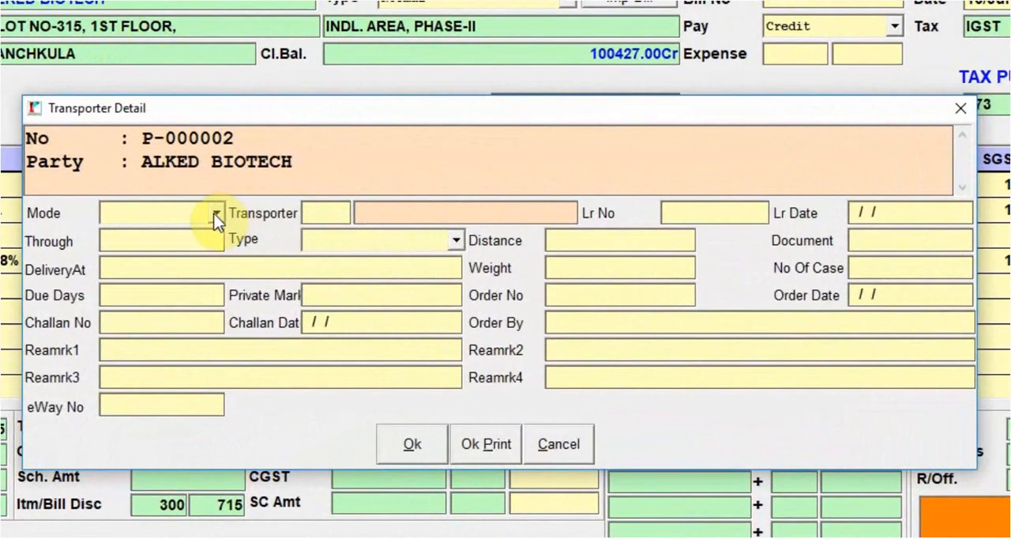
click(214, 214)
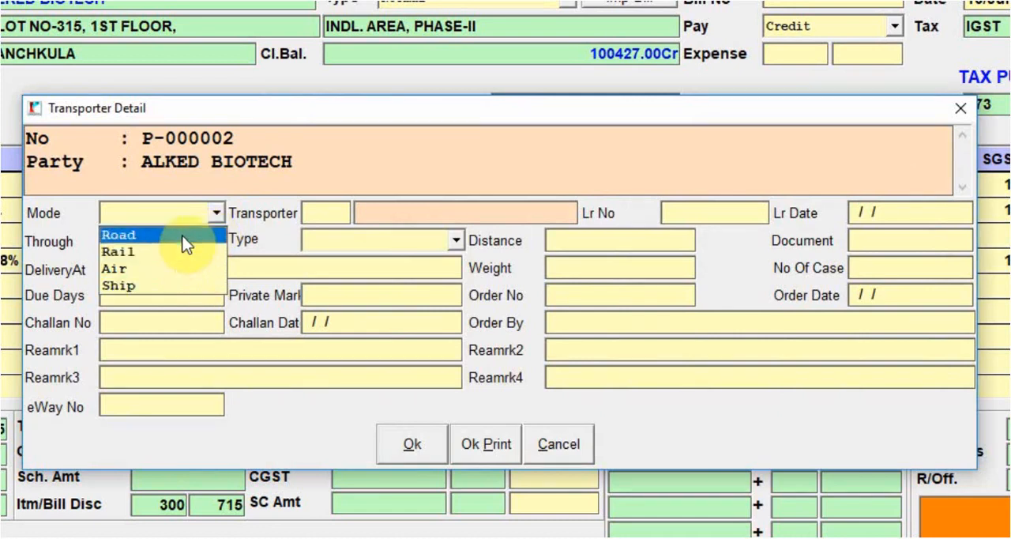
click(181, 234)
click(328, 217)
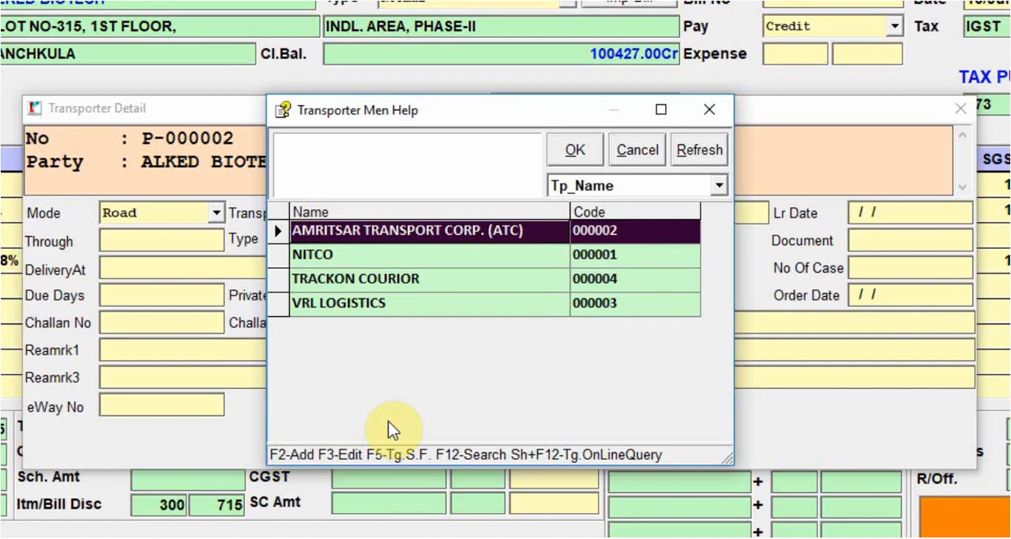
key(Return)
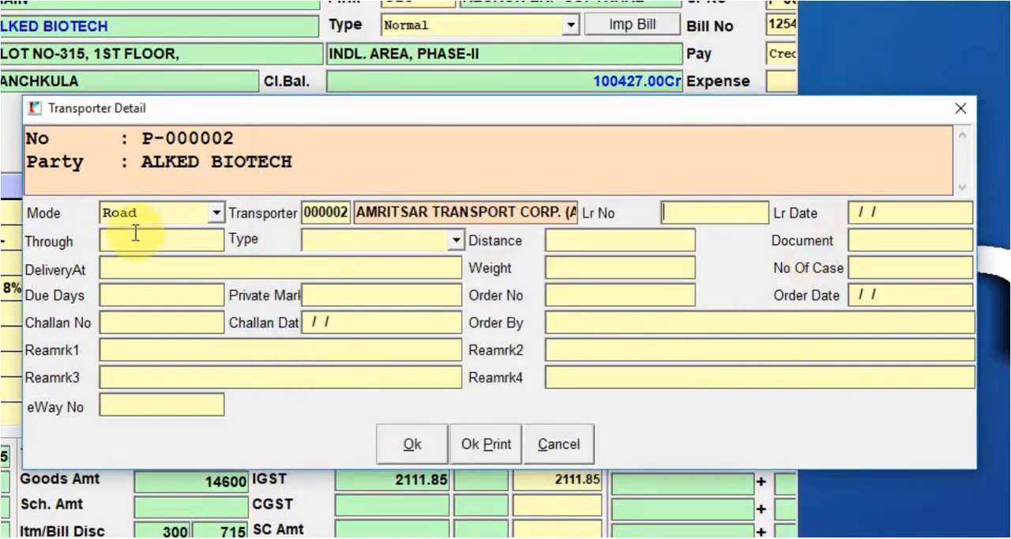
click(389, 237)
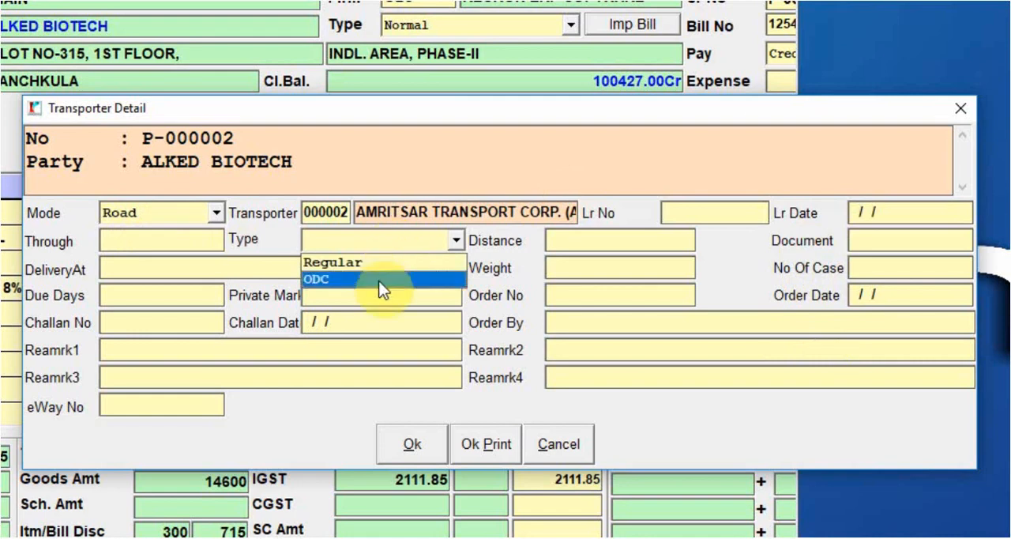
click(378, 267)
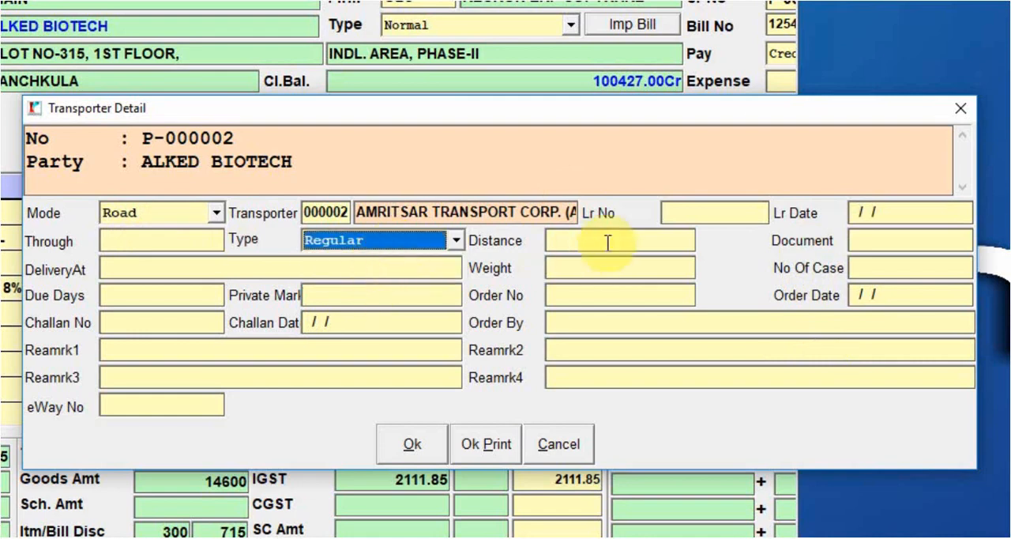
click(581, 243)
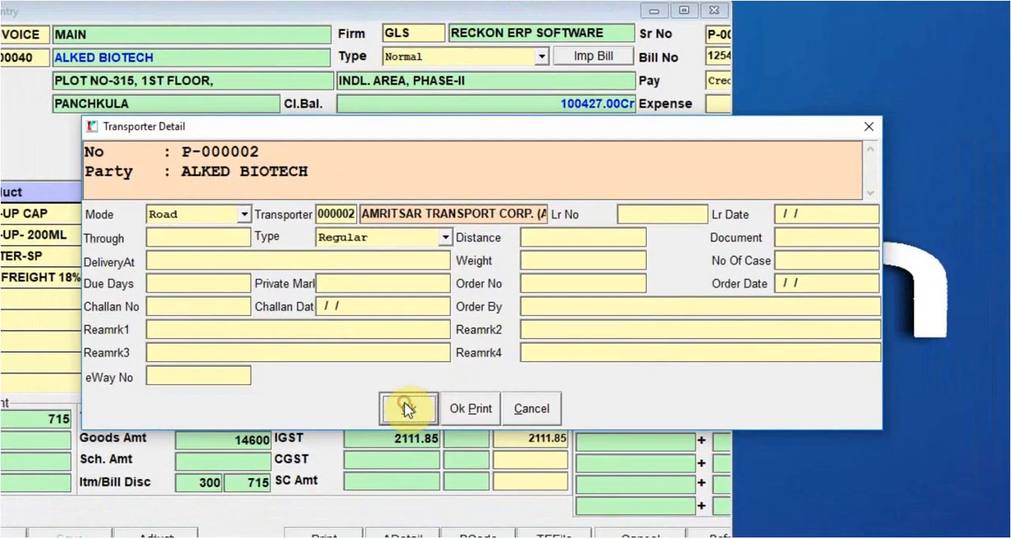
click(412, 444)
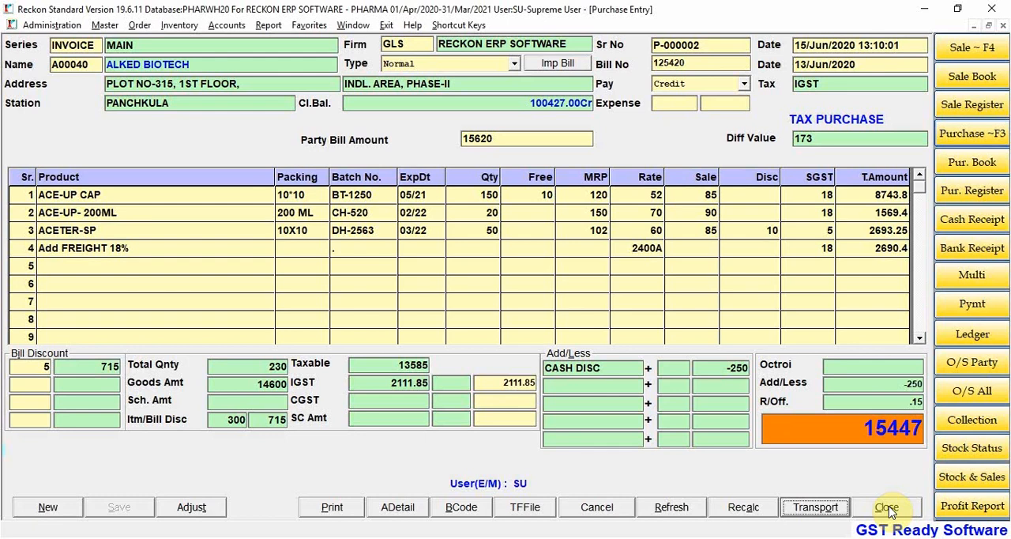
Step: Reopen the purchase entry with a fresh voucher and bring up the list of saved purchases
click(1003, 26)
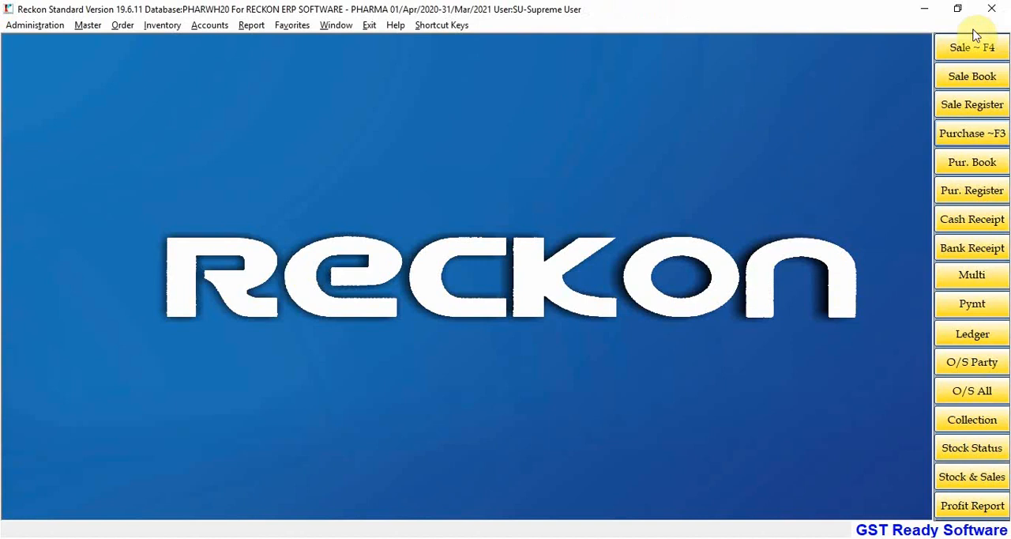
click(972, 133)
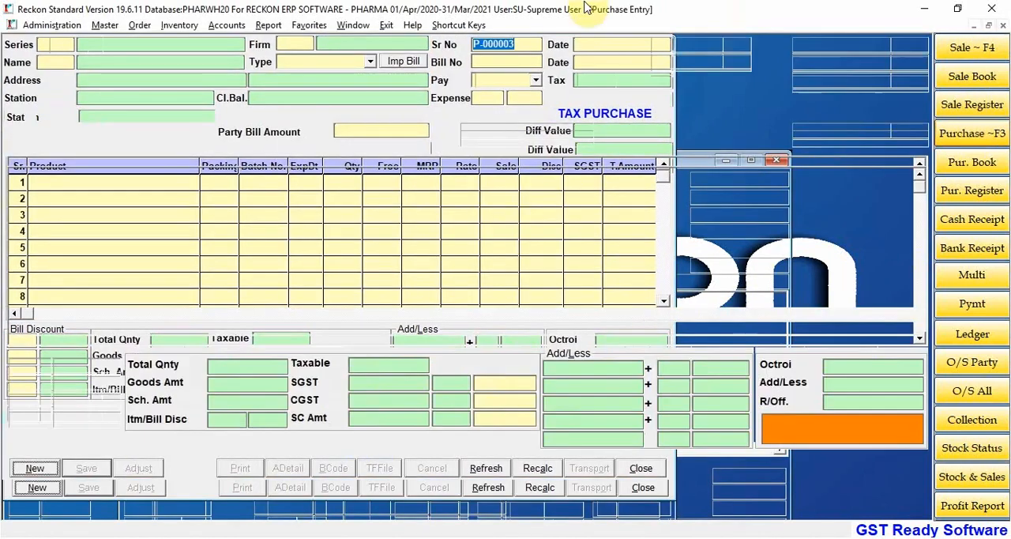
key(Return)
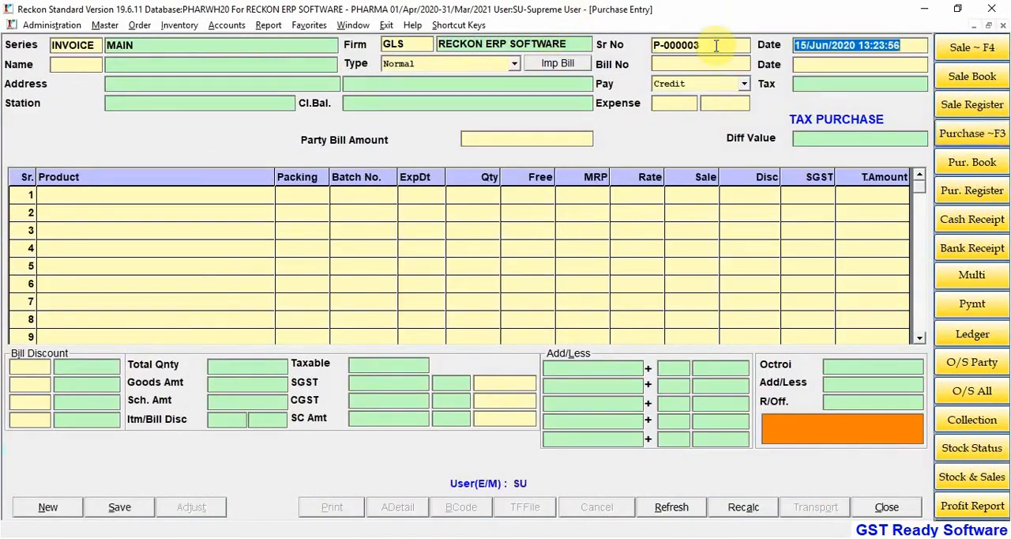
double_click(717, 45)
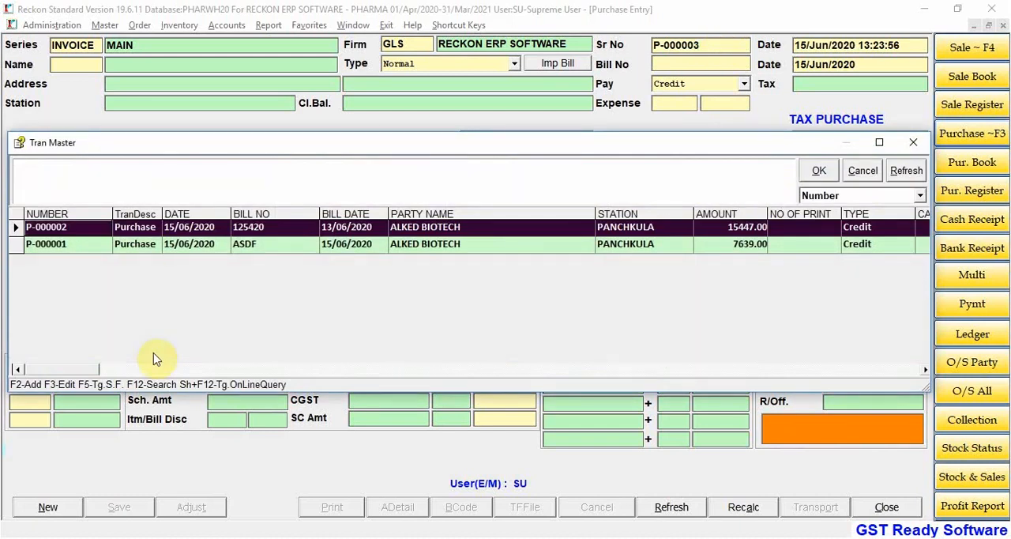
Step: Search the saved purchases by supplier bill number for AS, then clear the search text
click(868, 196)
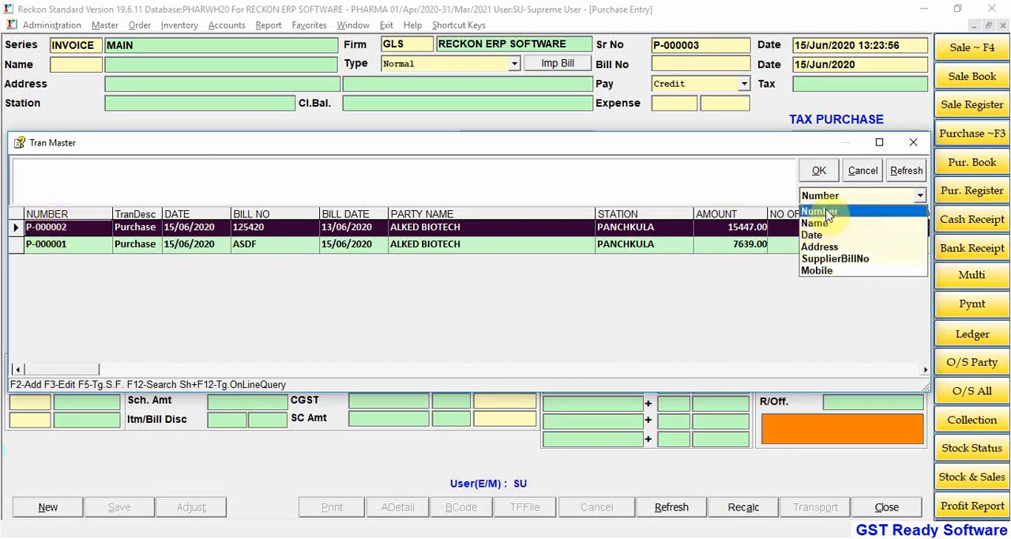
click(829, 260)
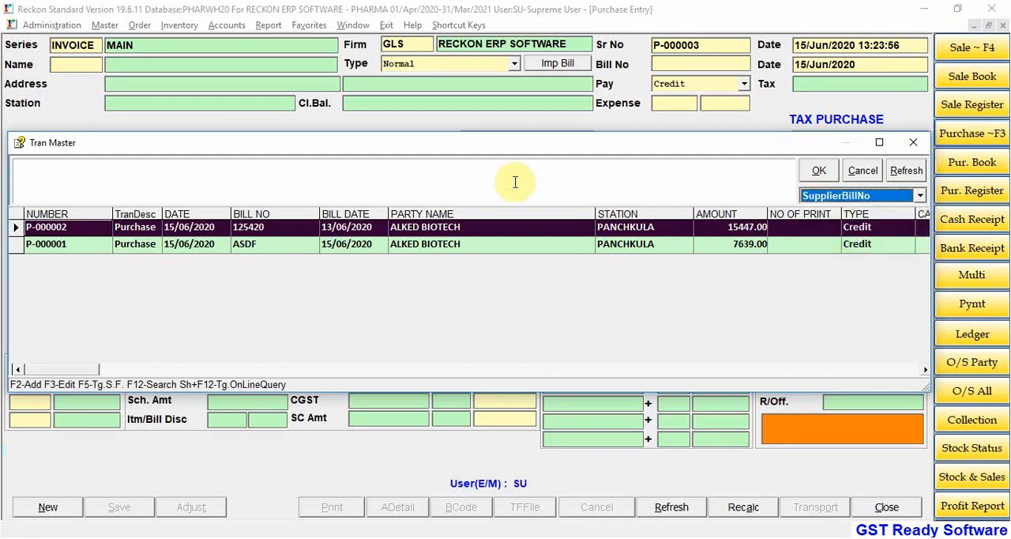
click(493, 179)
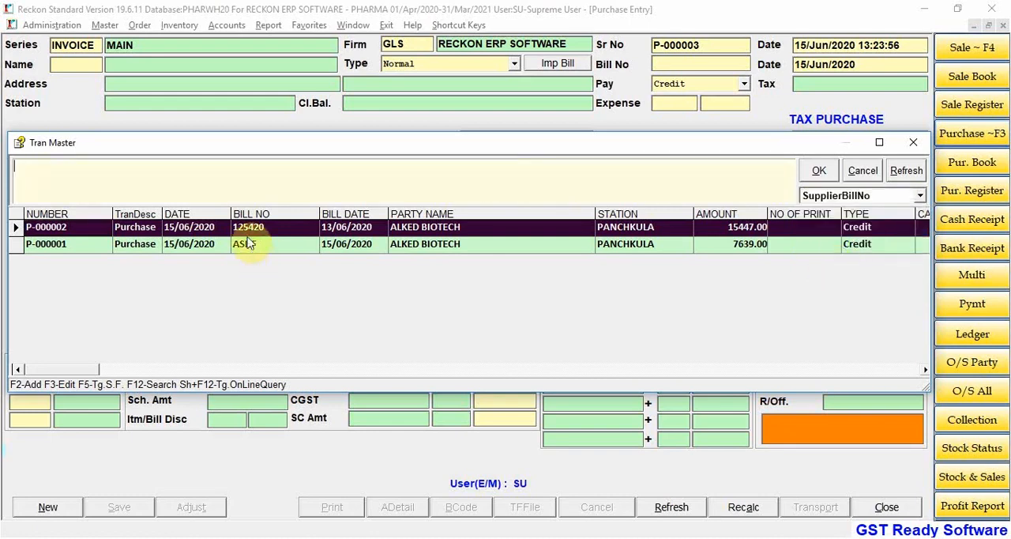
text(ASD)
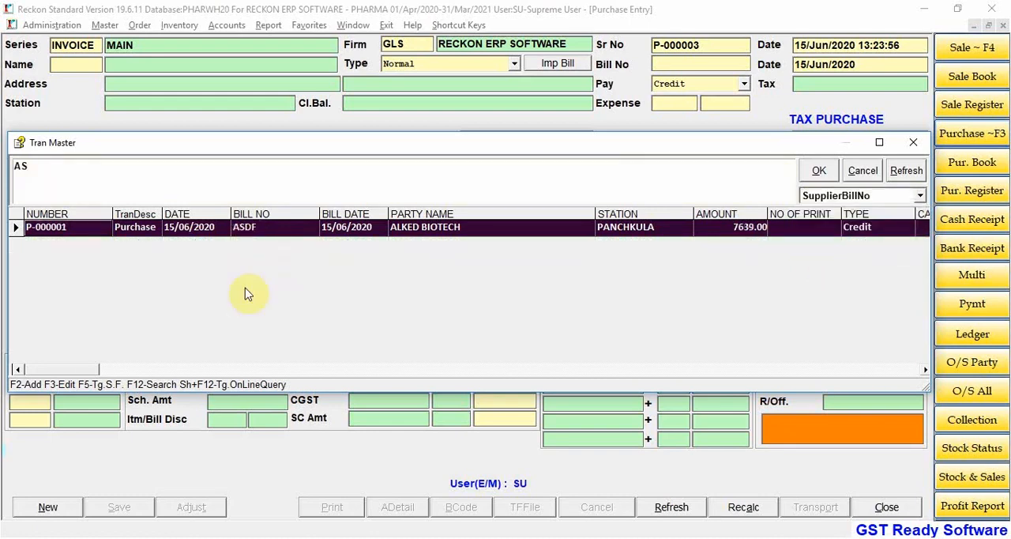
key(BackSpace)
key(BackSpace)
key(BackSpace)
Step: Switch the purchase search back to Number and open purchase P-000002 for modification
click(859, 196)
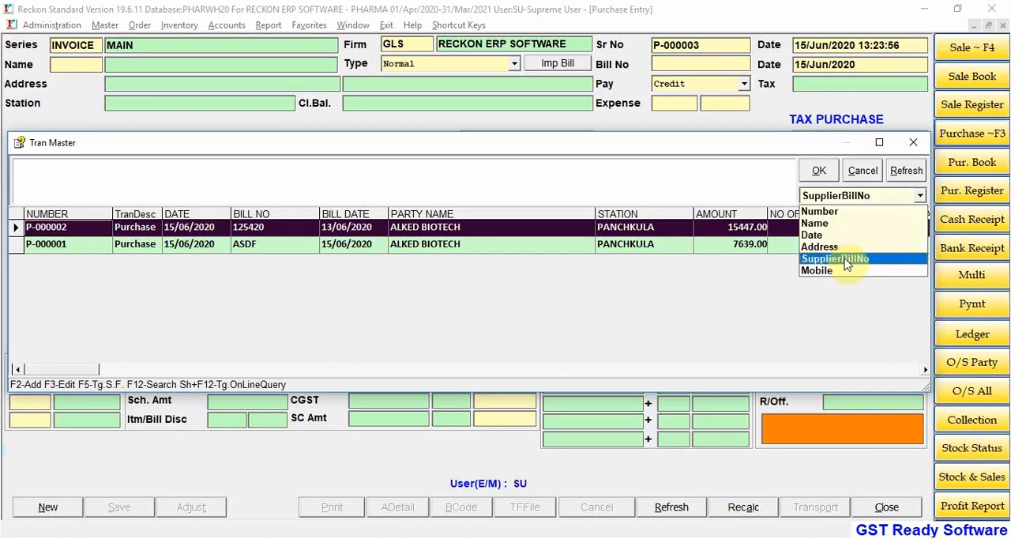
click(823, 210)
click(569, 177)
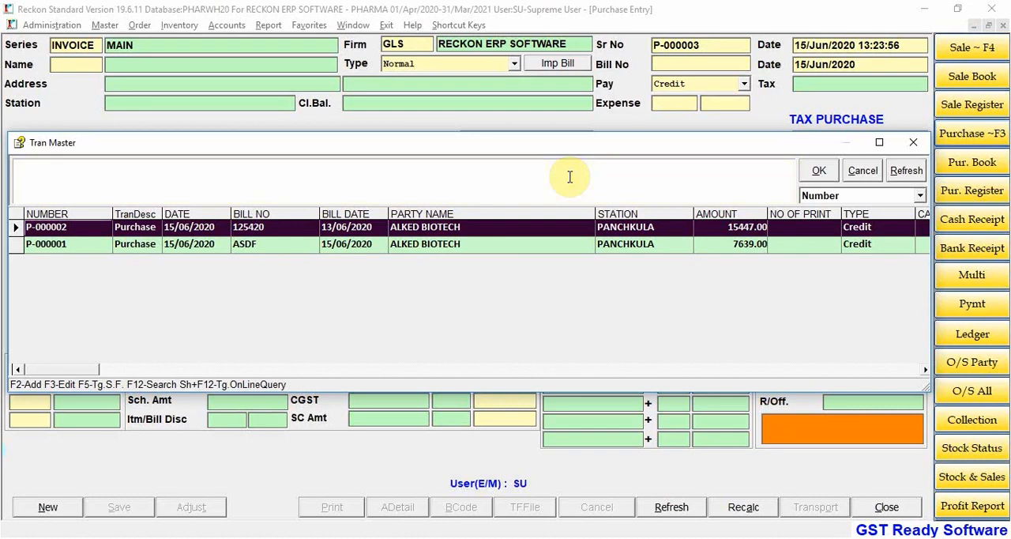
key(Down)
key(Up)
key(Down)
key(Up)
key(Down)
key(Up)
key(Return)
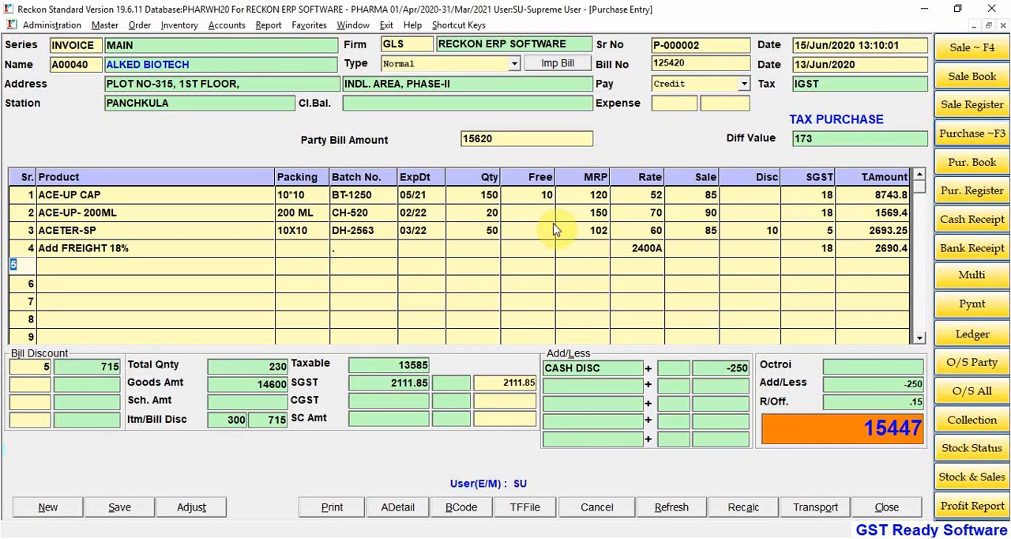
Step: Go through the quantity cells of the item lines from ACE-UP CAP to ACETER-SP and close the purchase entry without changes
click(481, 194)
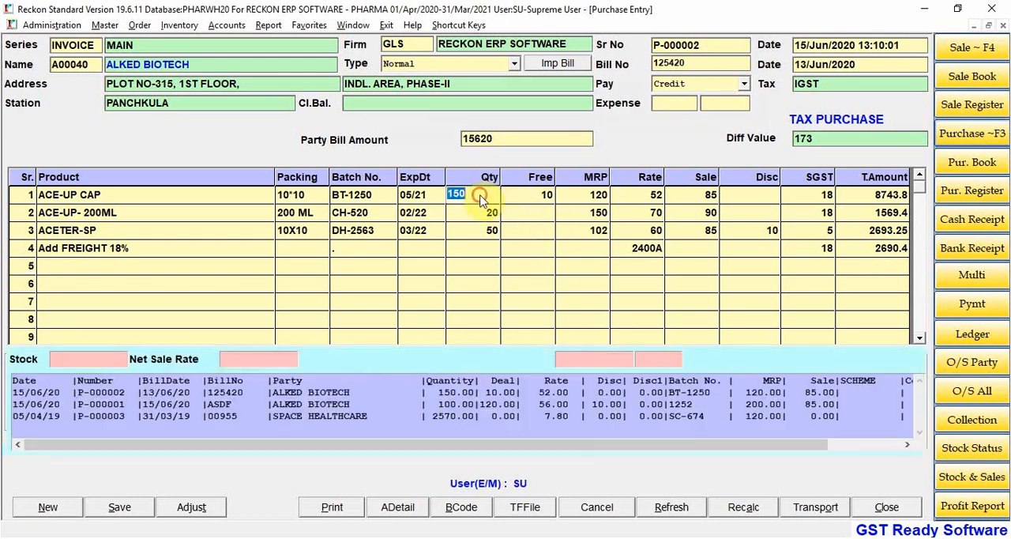
key(Down)
key(Down)
key(Right)
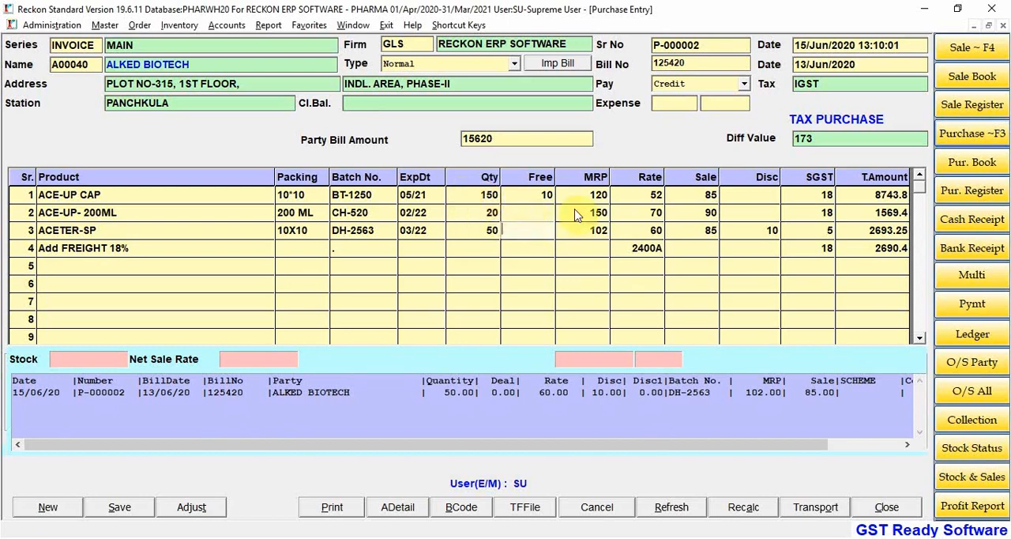
key(Escape)
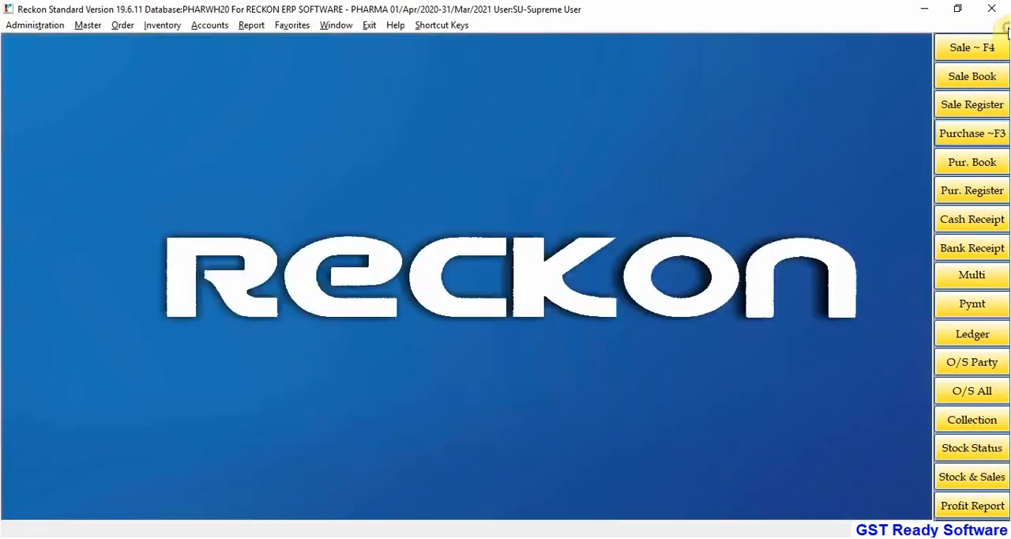
click(1003, 25)
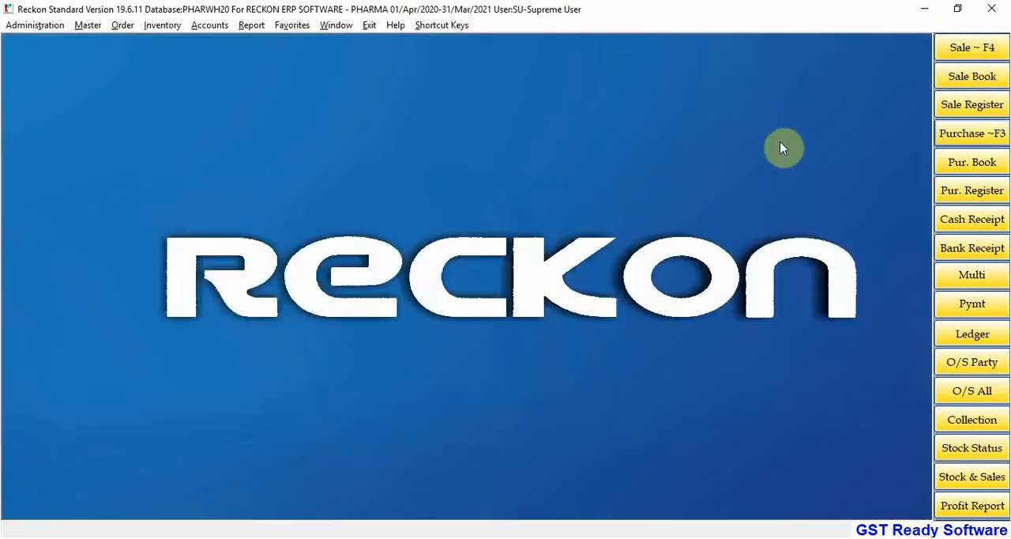
Step: Open purchase P-000002 for editing from the purchase book, and close both the entry and the purchase register
click(991, 162)
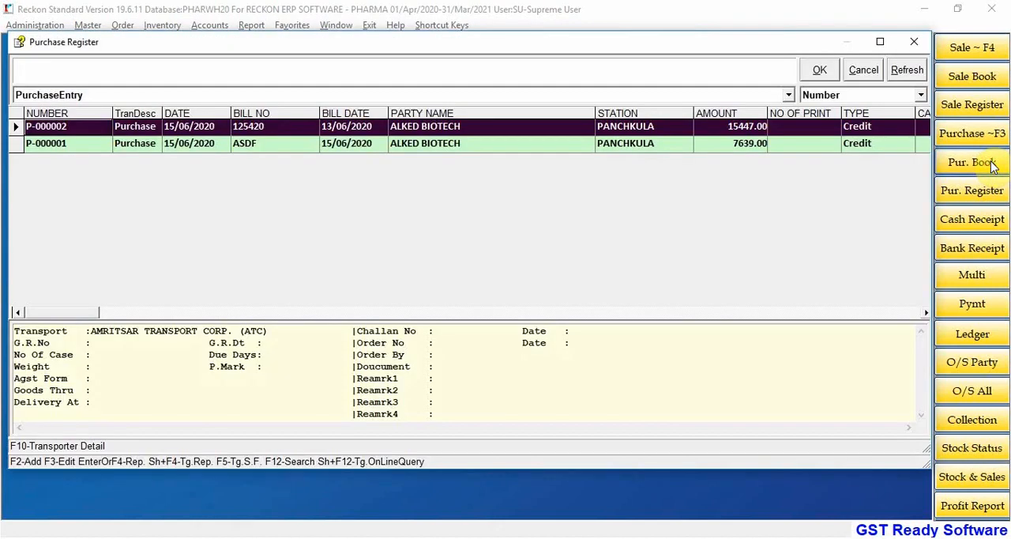
key(F3)
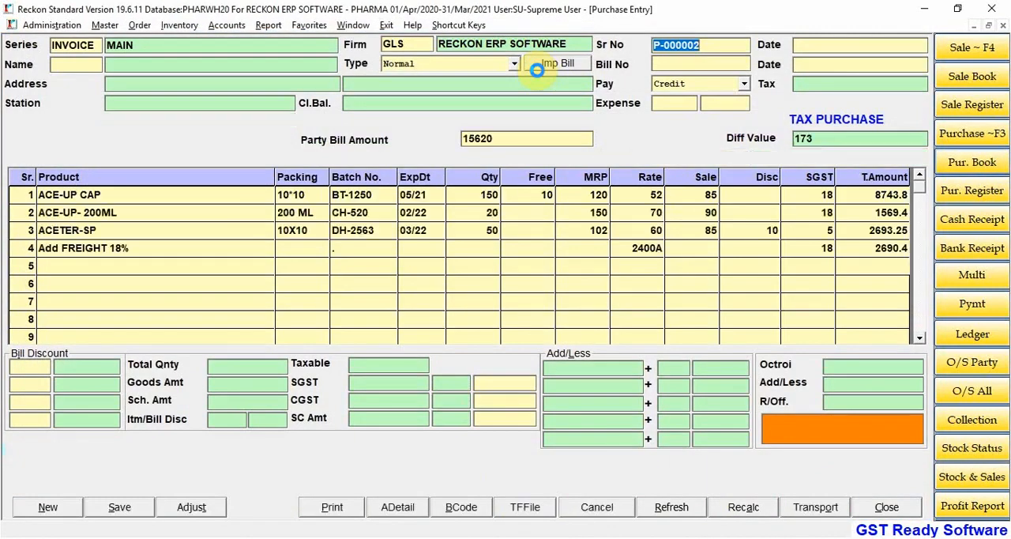
click(1003, 26)
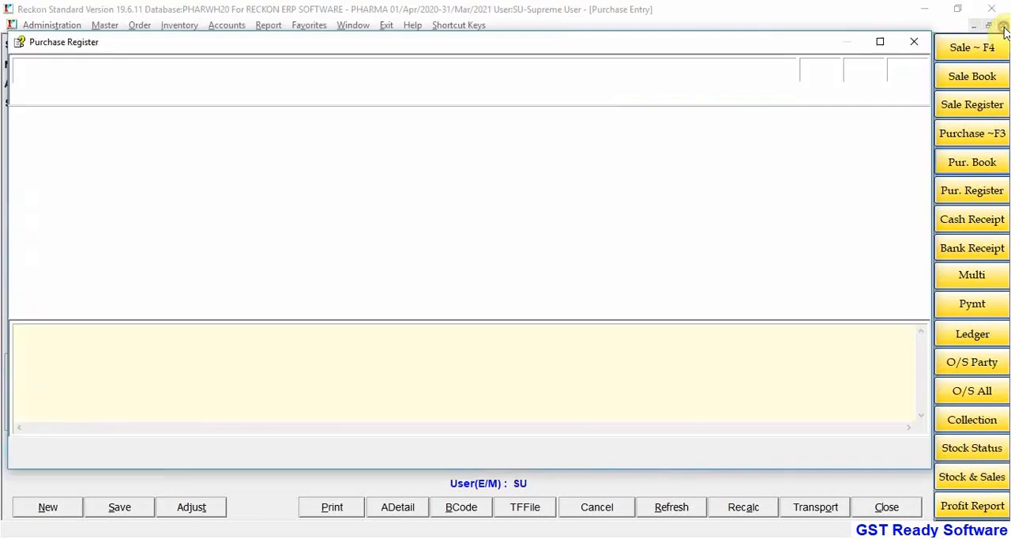
click(869, 70)
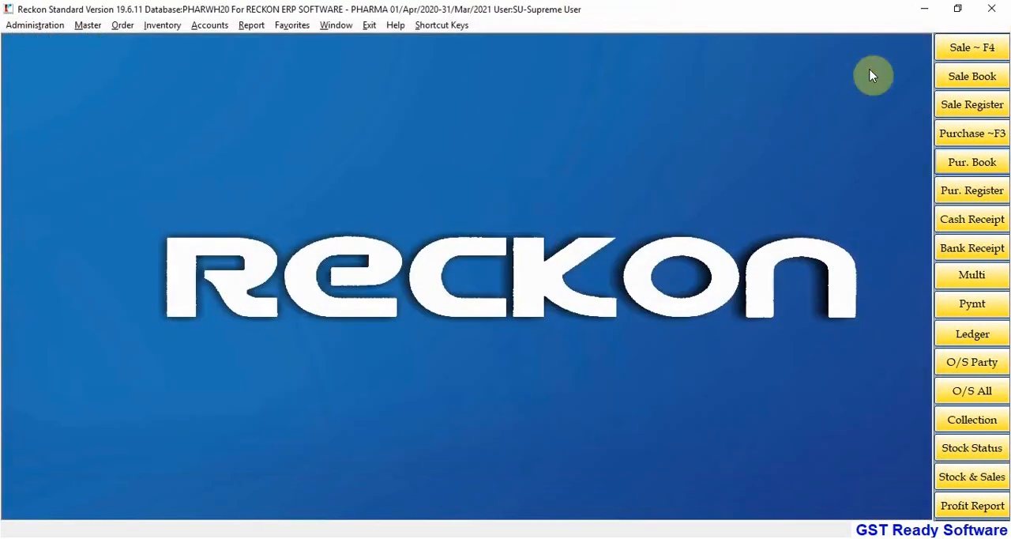